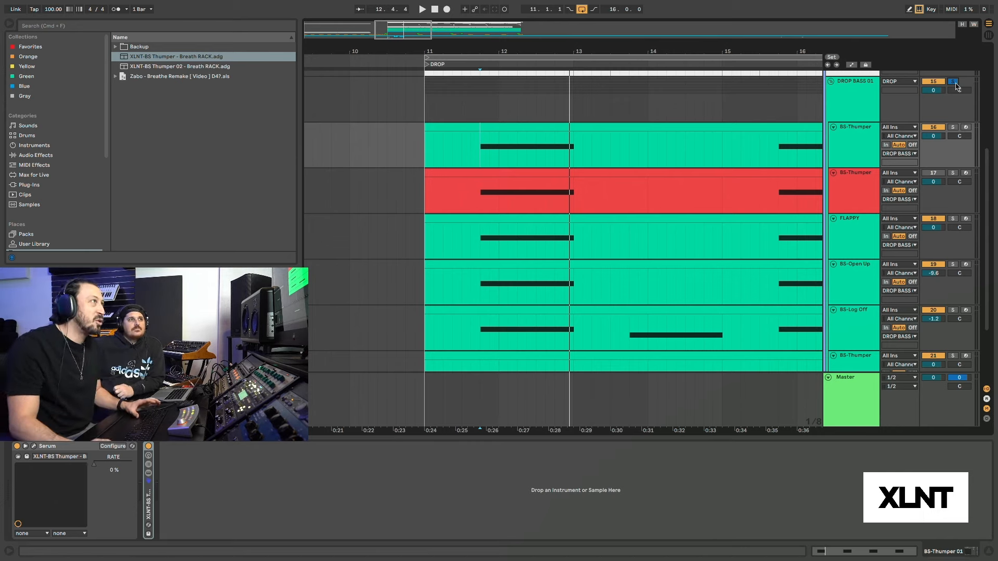
Solo the upper green BS-Thumper track and play its first note from position 11.4.1 in the drop.
key("minus")
key("minus")
key("minus")
scroll(598, 286, "right", 3)
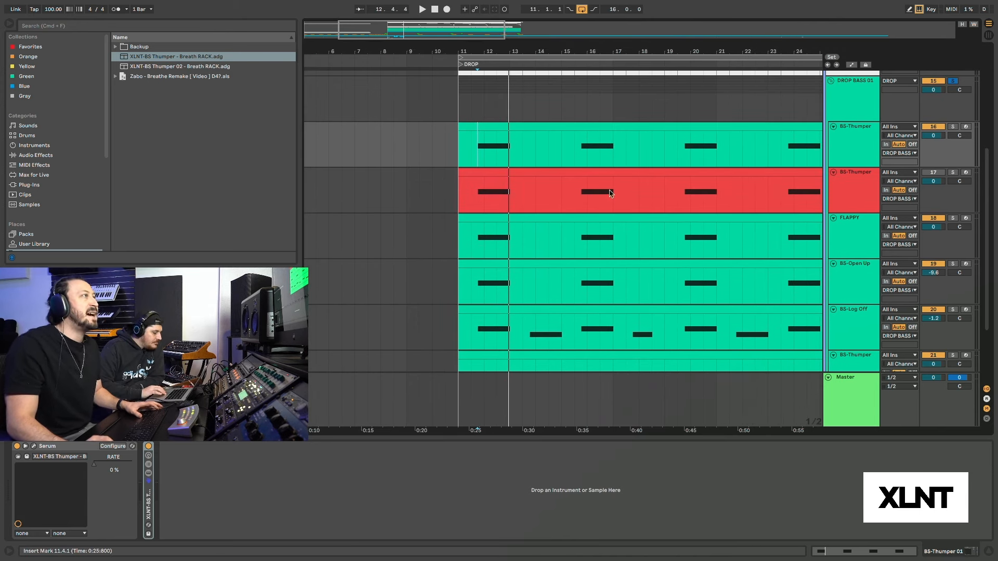
key("shift+s")
left_click_drag(486, 52, 474, 151)
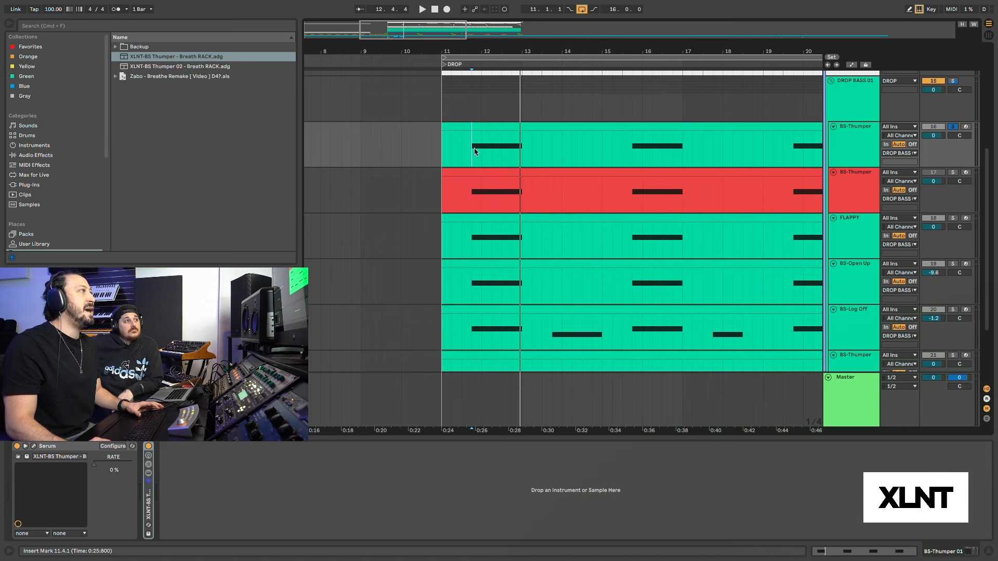
key("space")
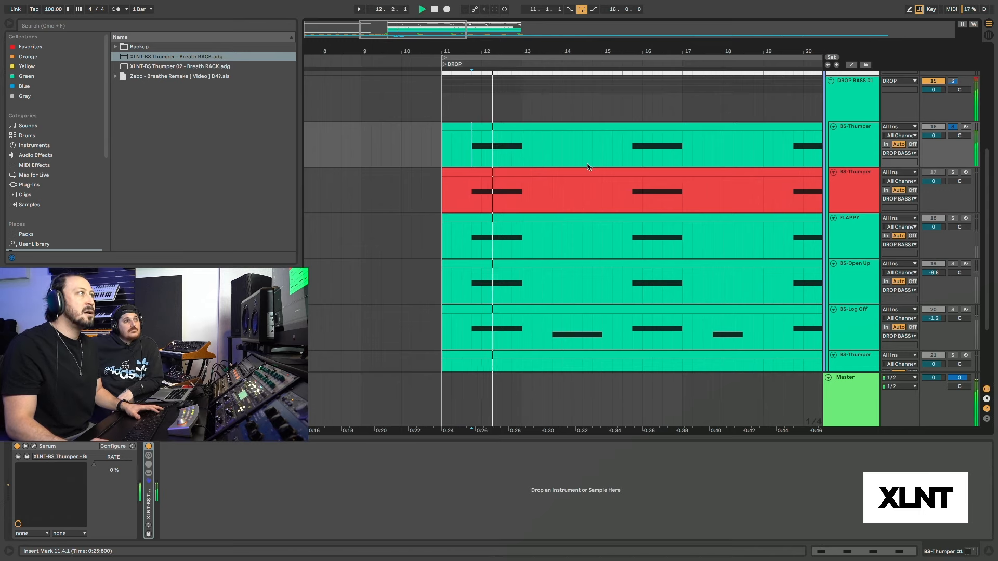
key("space")
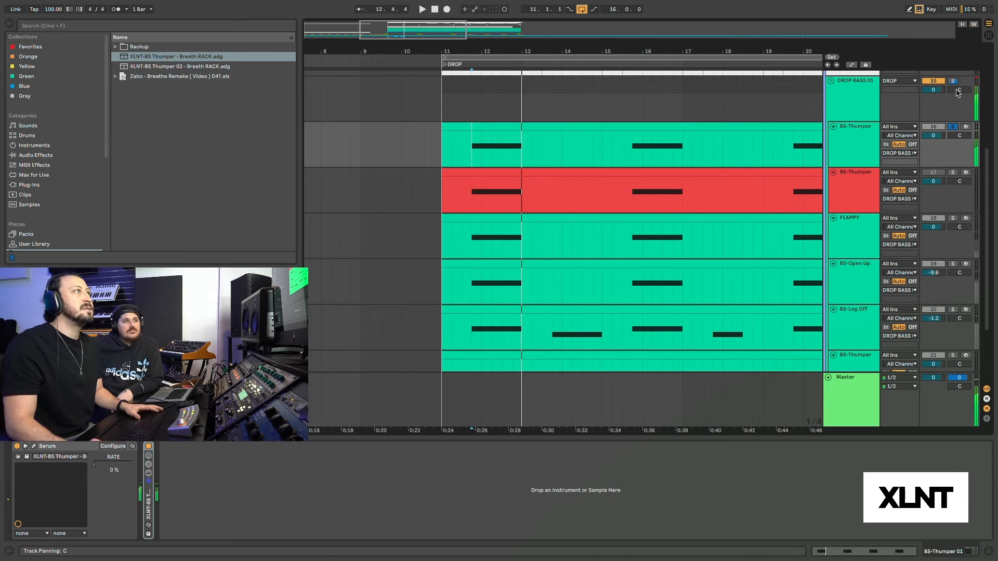
Play the whole DROP BASS 01 group in solo, and audition the FLAPPY track on its own.
left_click(953, 81)
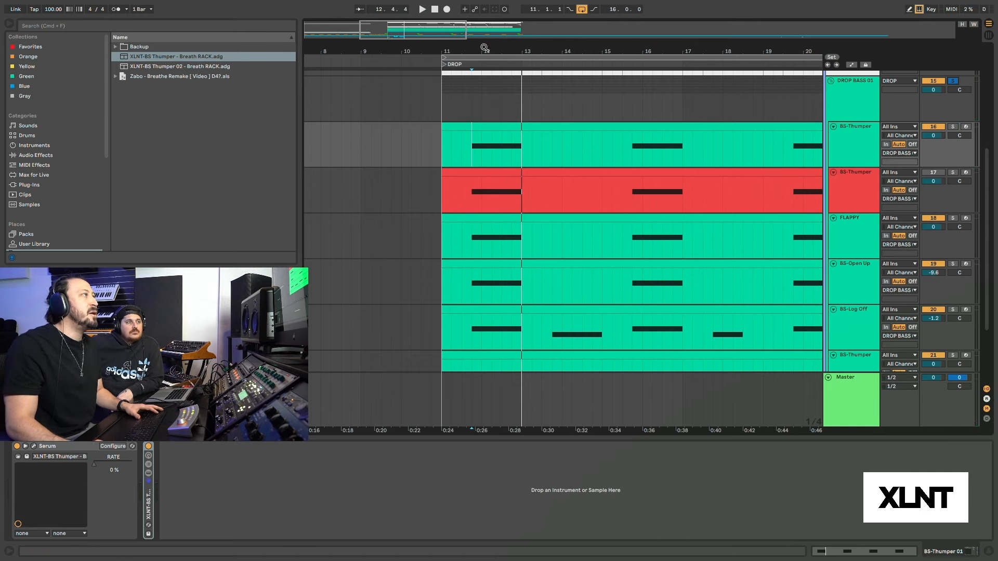
key("space")
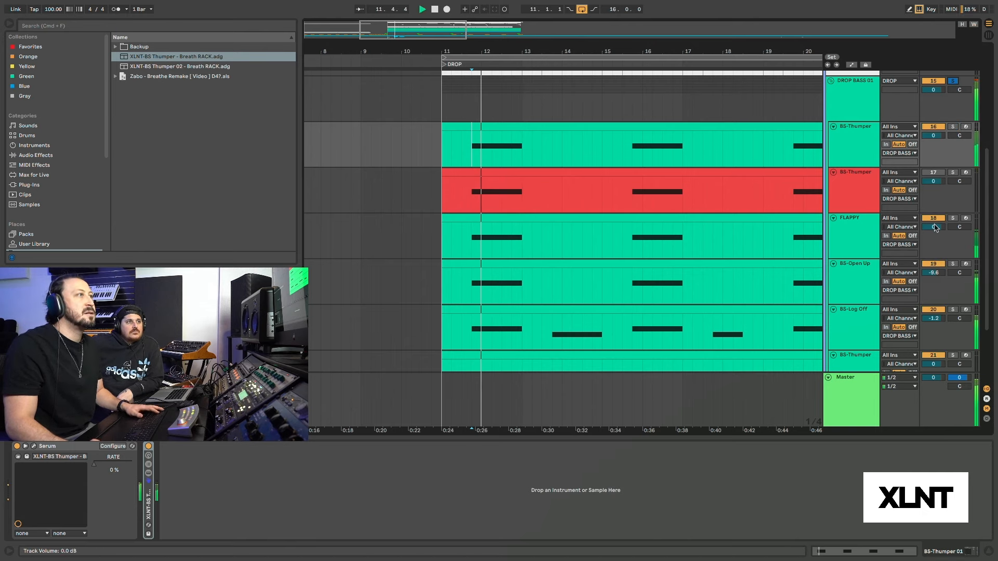
left_click(953, 218)
key("space")
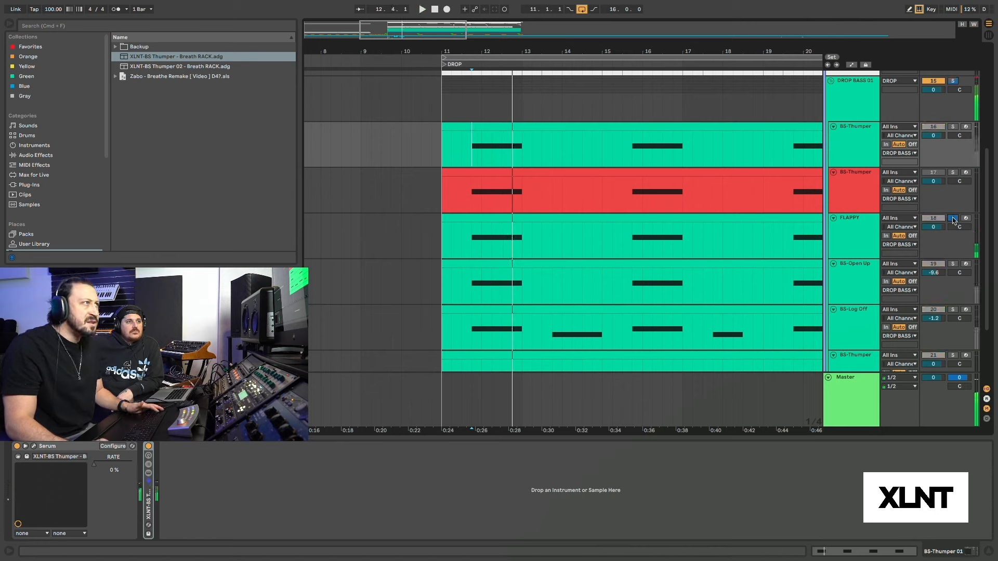
key("space")
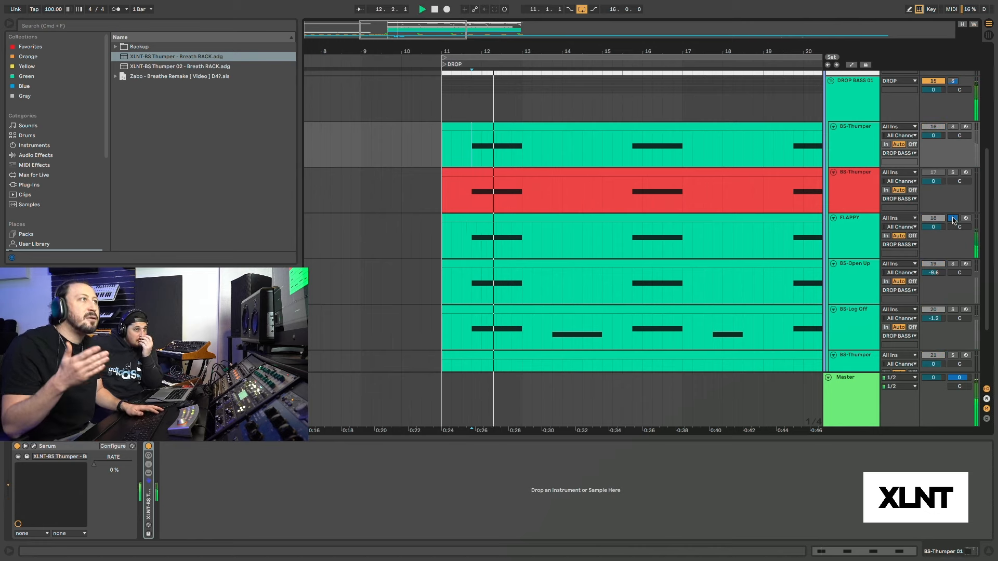
Audition the BS-Open Up and BS-Log Off tracks in solo one after the other, and clear the solo.
left_click(953, 264)
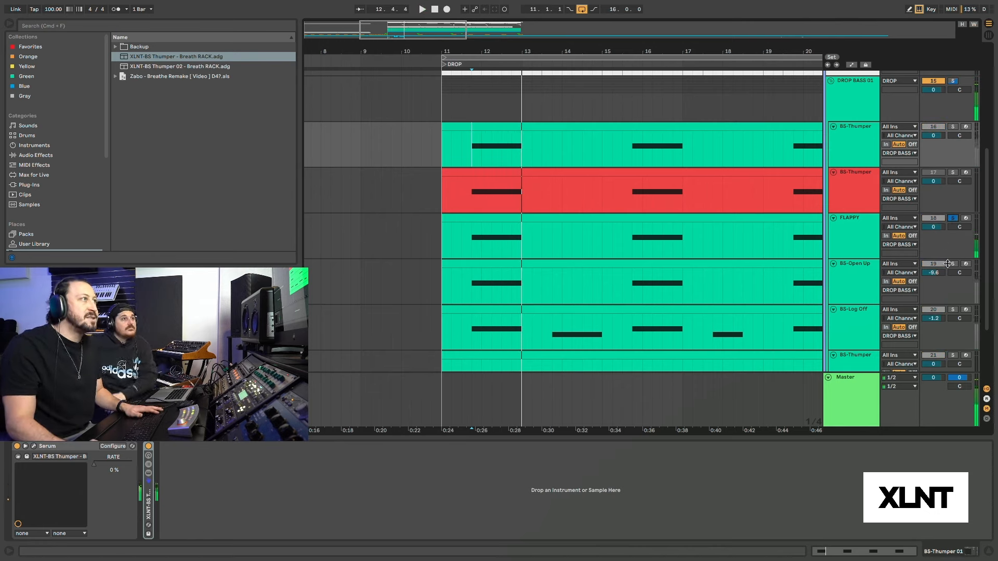
key("space")
key("space")
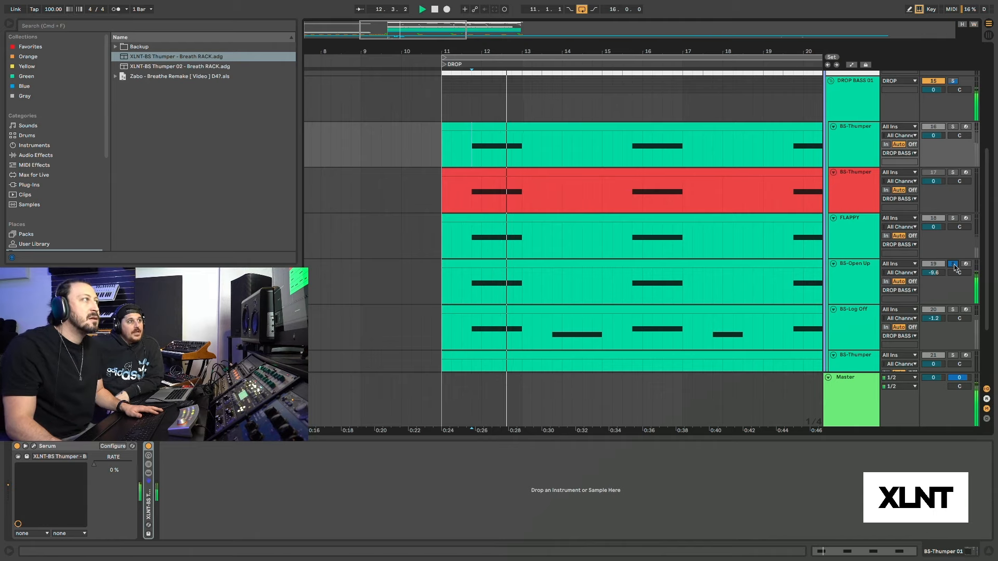
left_click(952, 310)
key("space")
key("space")
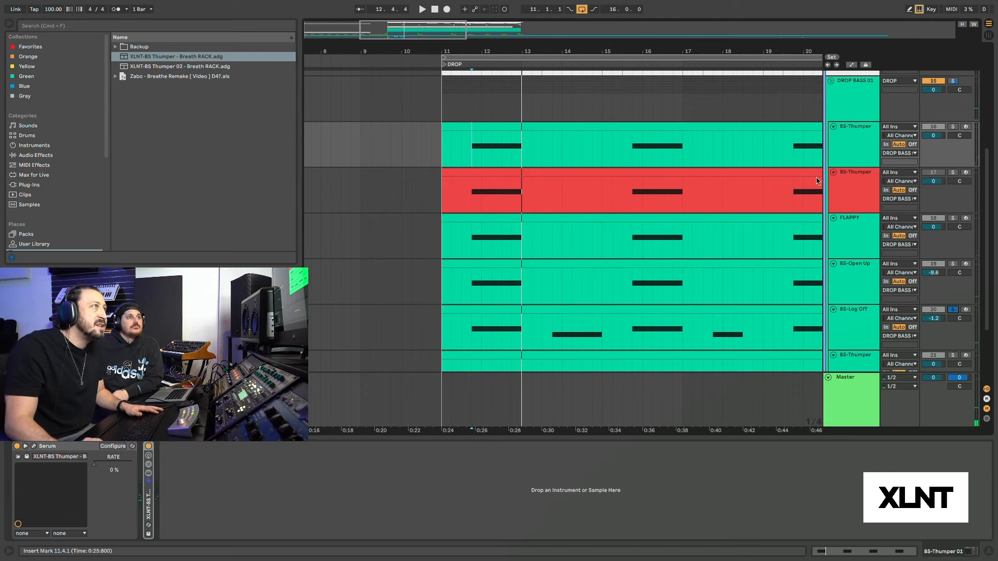
left_click(953, 310)
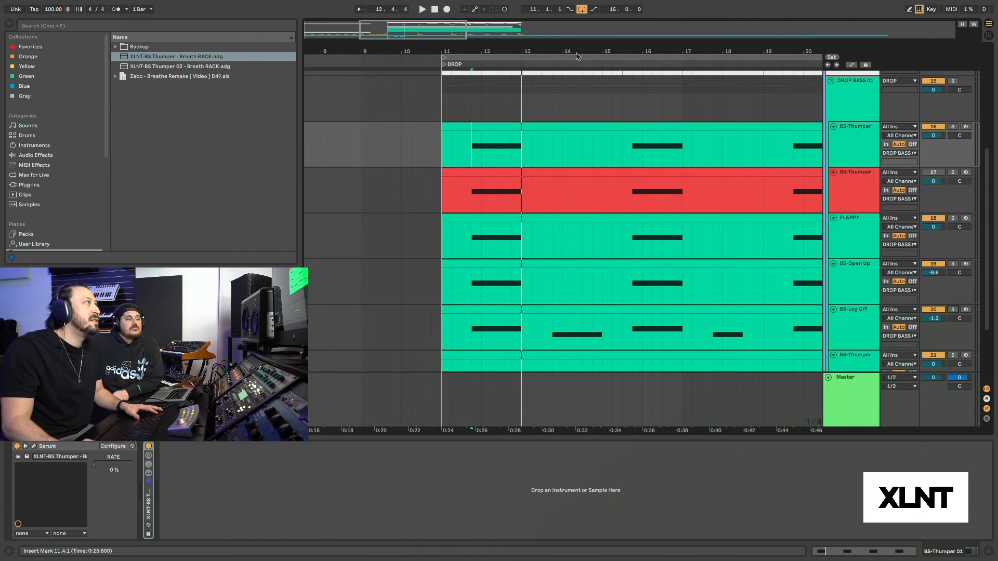
Examine the Serum patch of the red BS-Thumper track and close the plugin window.
left_click_drag(504, 43, 504, 45)
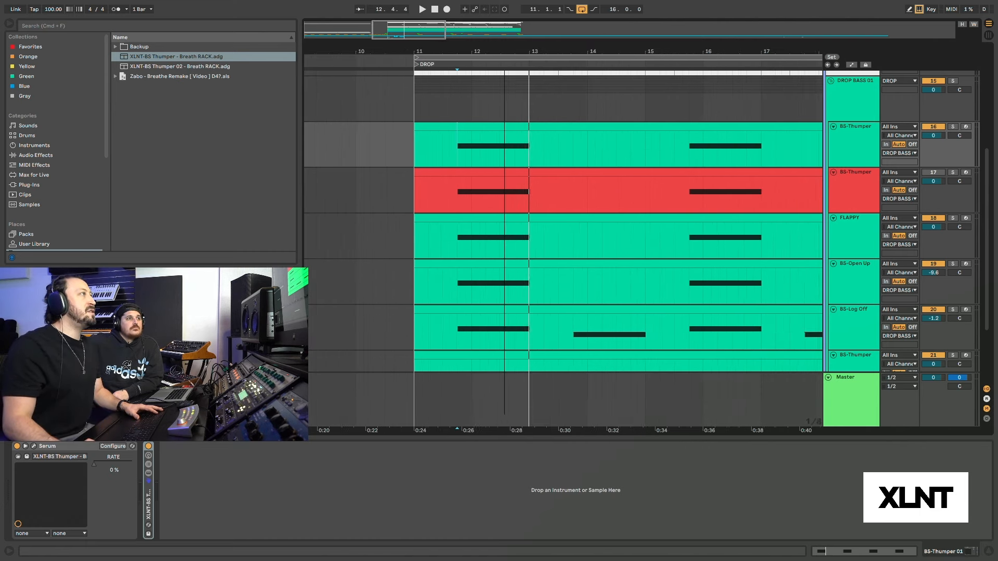
left_click(852, 191)
left_click(33, 446)
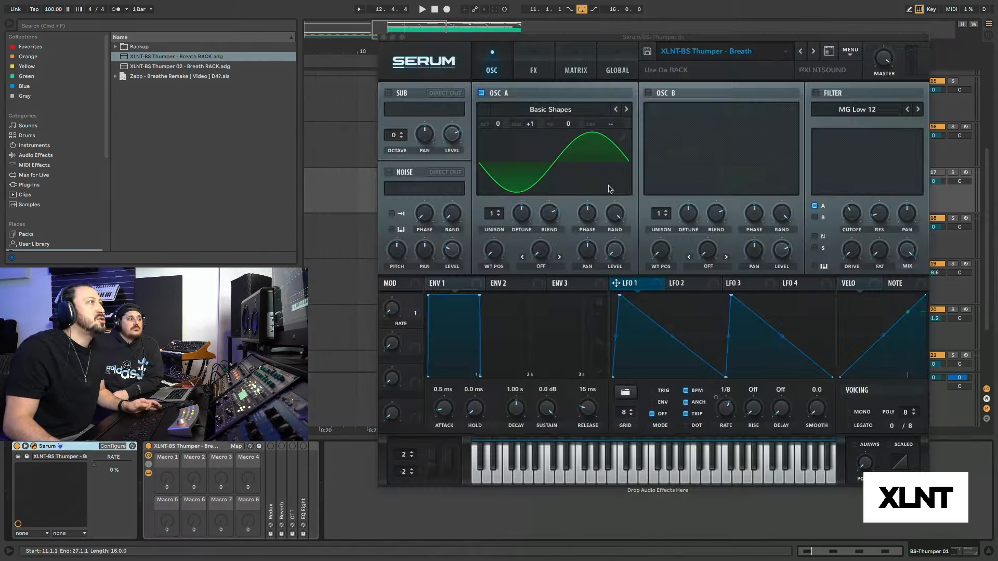
left_click_drag(571, 28, 592, 29)
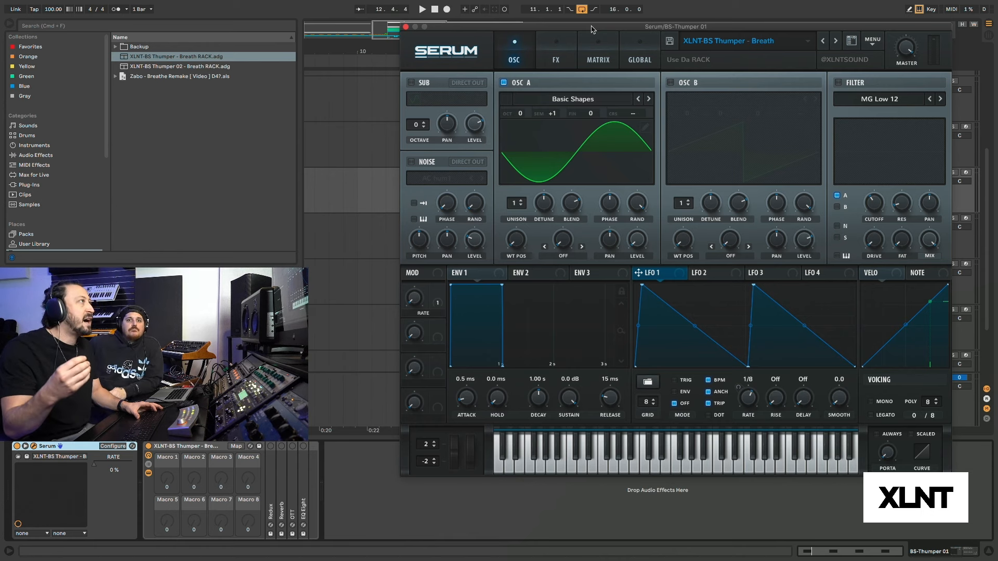
left_click(406, 26)
Play all the drop bass layers together from position 10.4.1, just before the drop.
left_click(410, 182)
key("space")
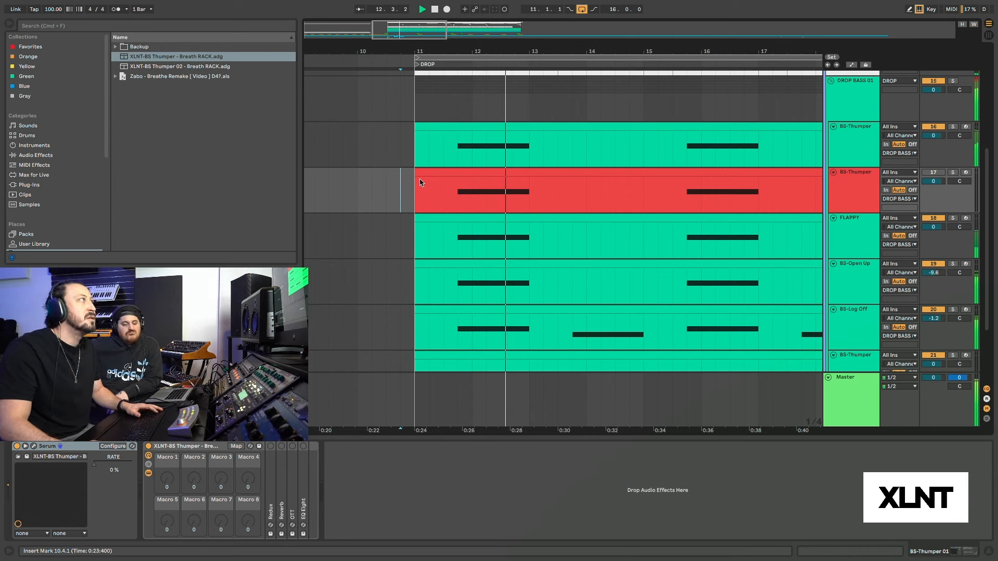
key("space")
Open the BS-Thumper Serum patch, assign LFO 1 to the level of oscillator A and audition the bass.
left_click(850, 142)
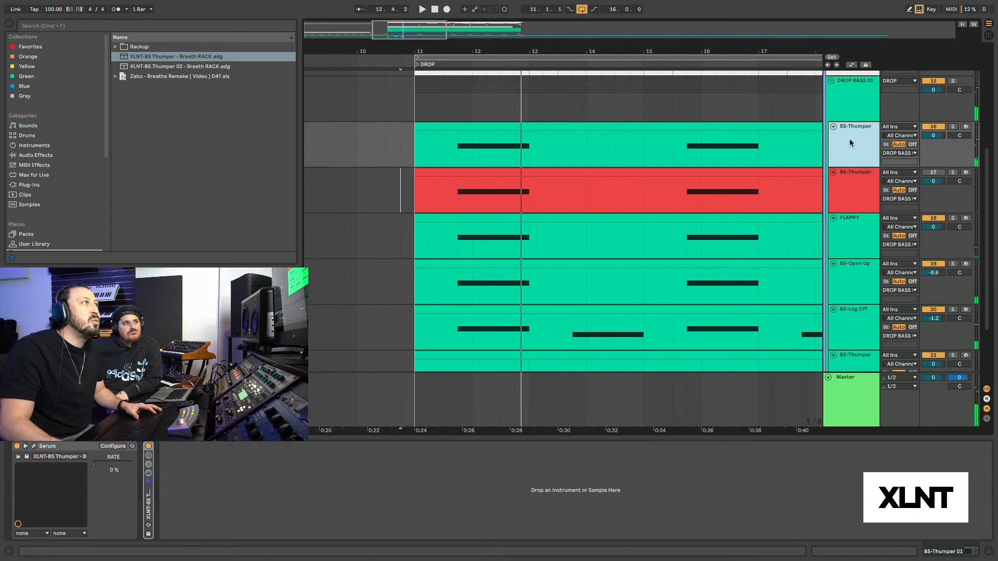
left_click(34, 446)
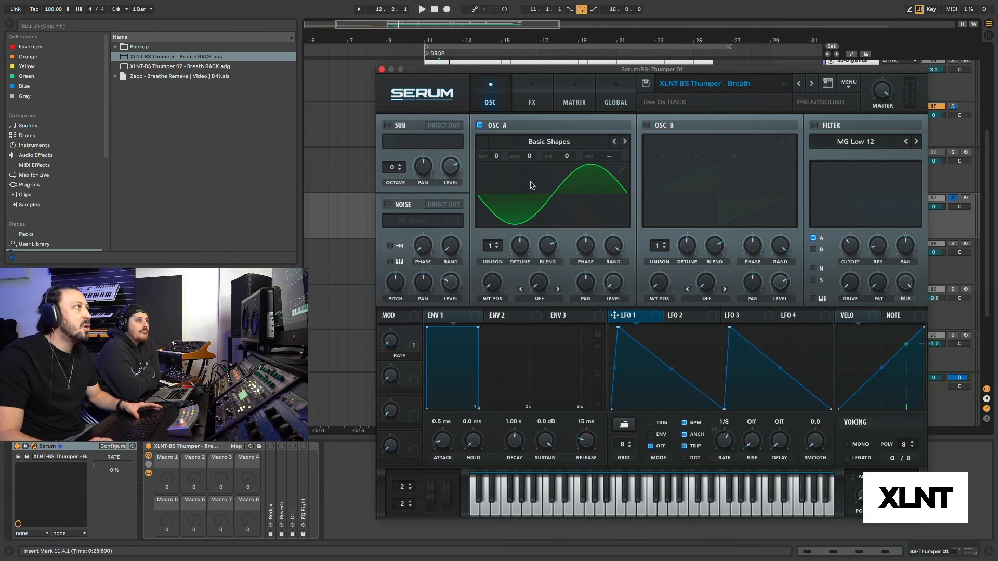
mouse_move(583, 250)
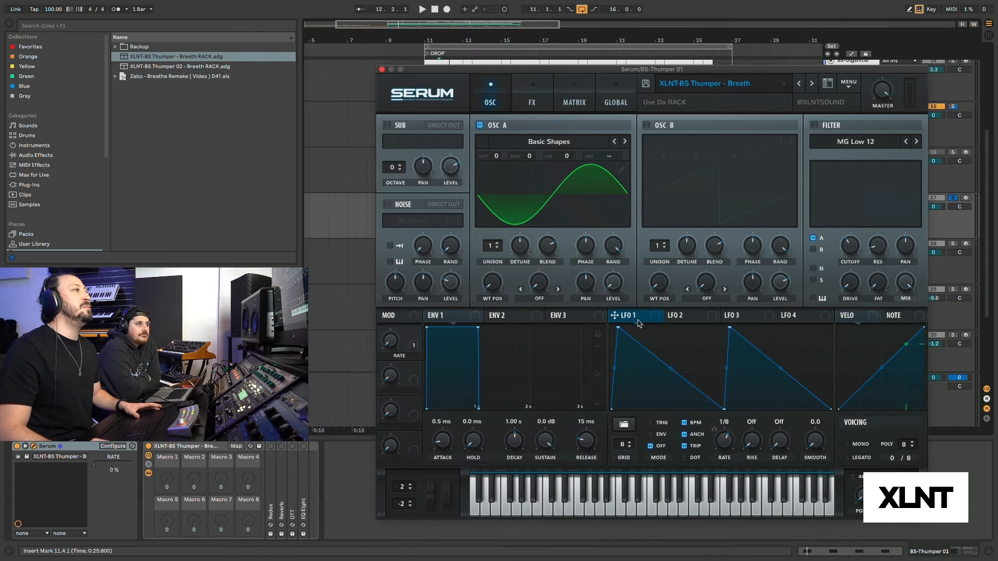
left_click_drag(643, 321, 602, 271)
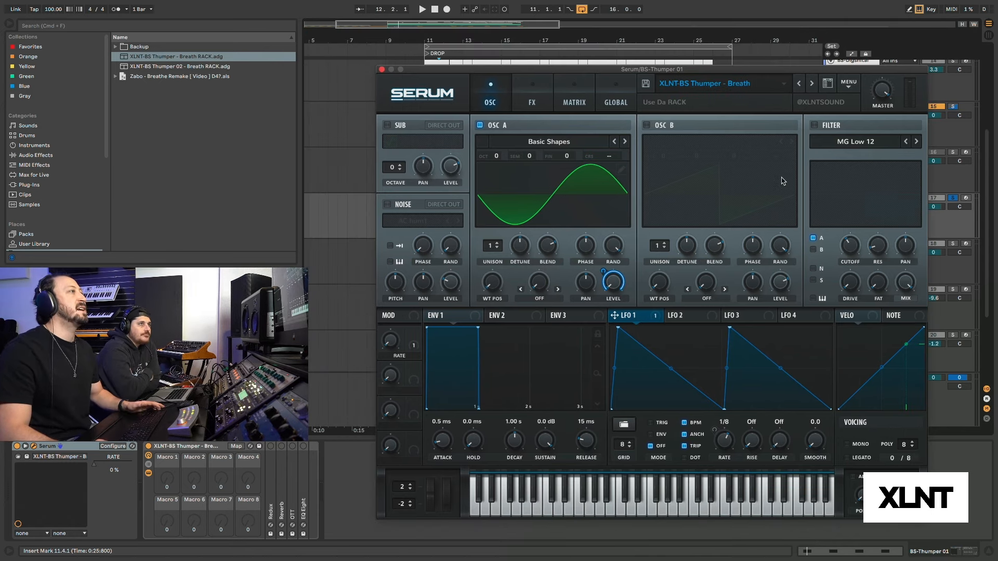
key("space")
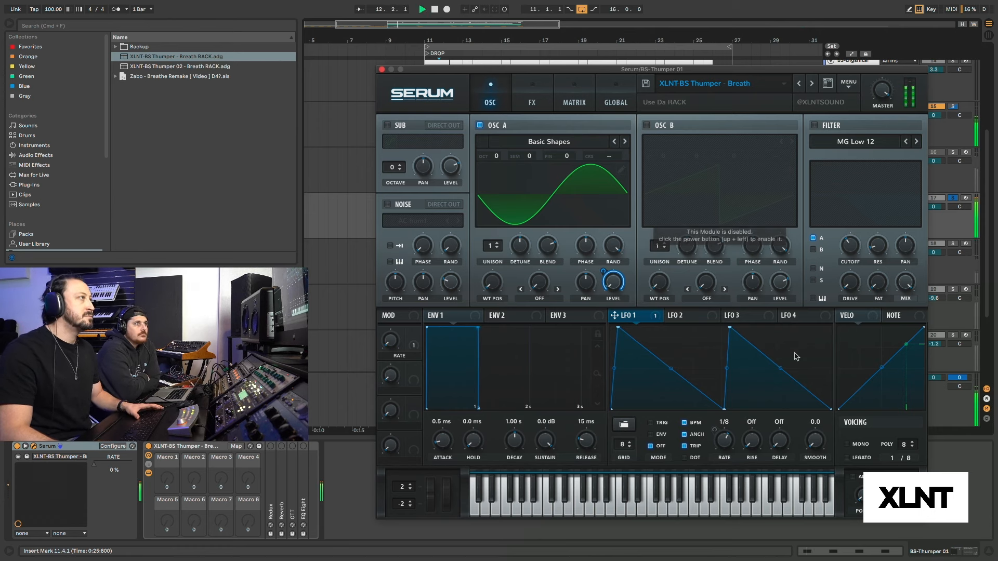
key("space")
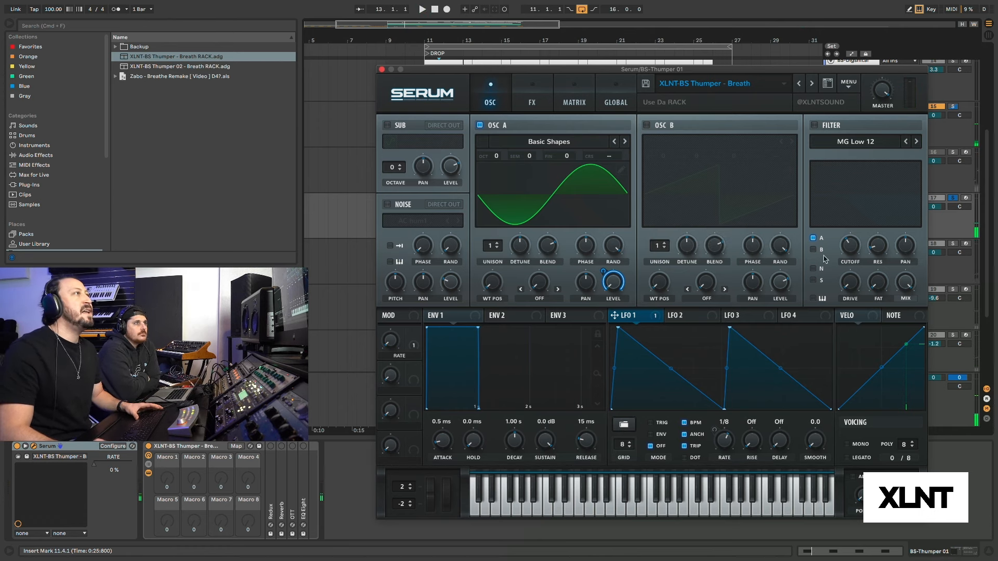
Enable the MG Low 12 filter, modulate its cutoff with LFO 1 and audition the bass.
left_click(815, 126)
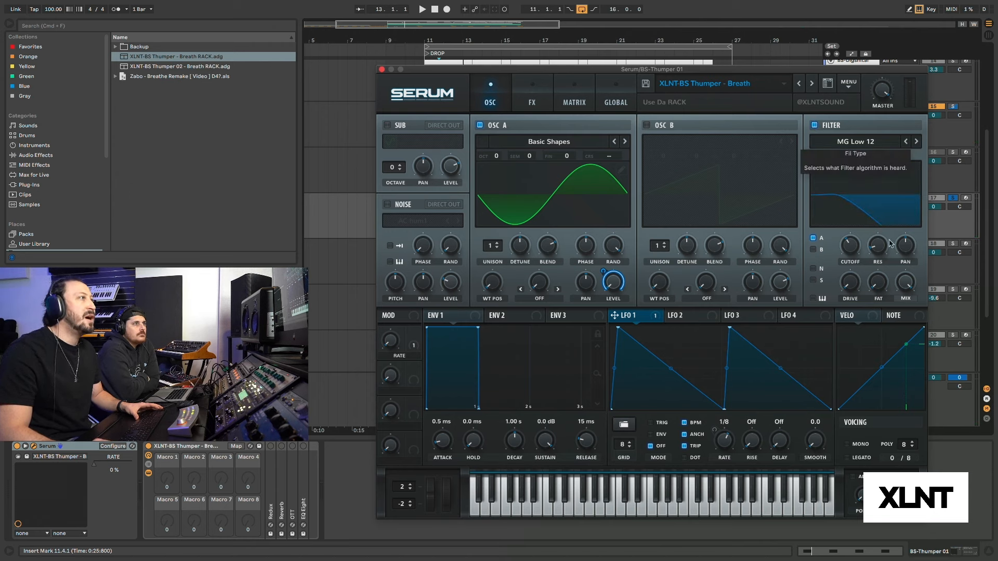
mouse_move(854, 250)
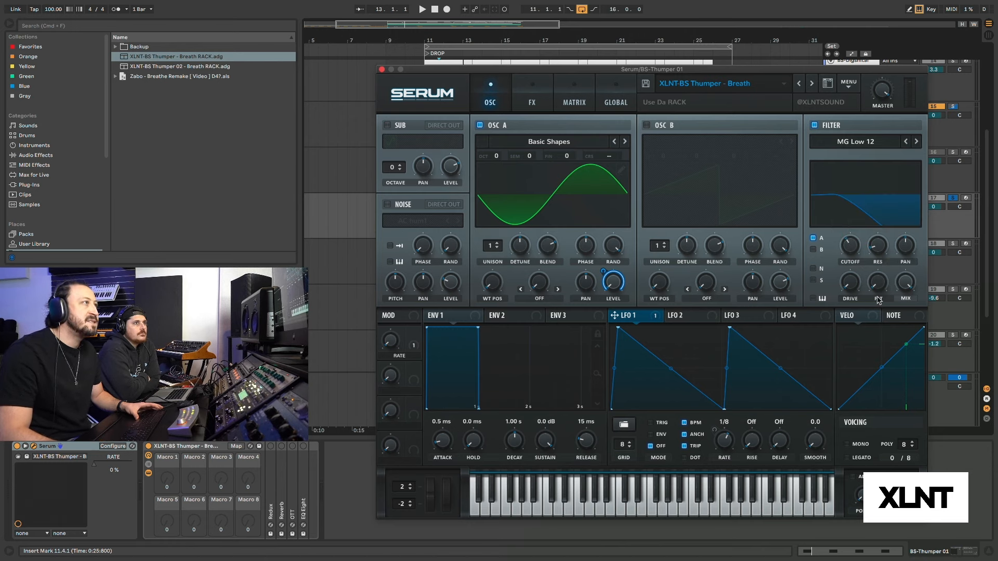
left_click_drag(733, 316, 854, 243)
left_click_drag(647, 317, 845, 240)
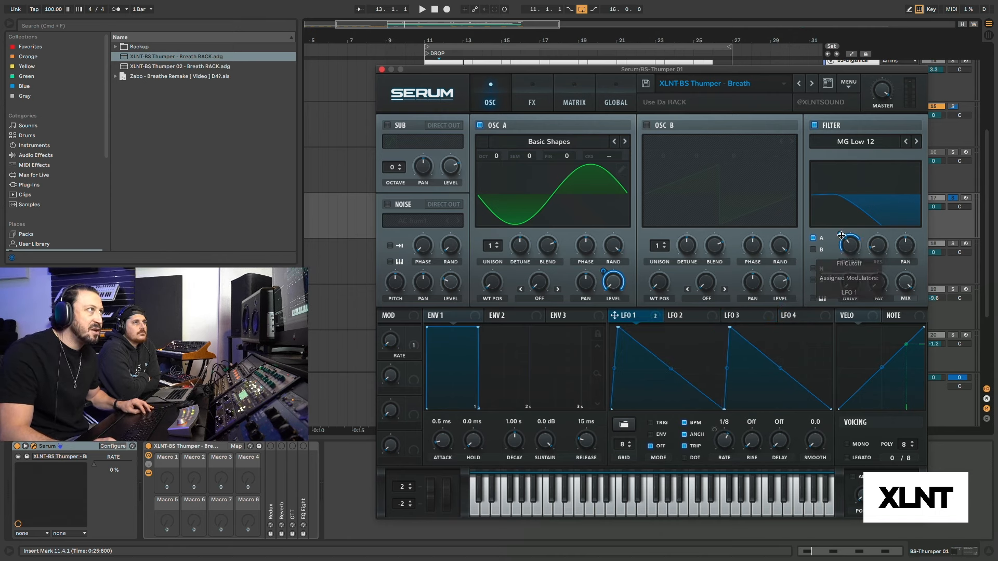
left_click_drag(841, 236, 840, 179)
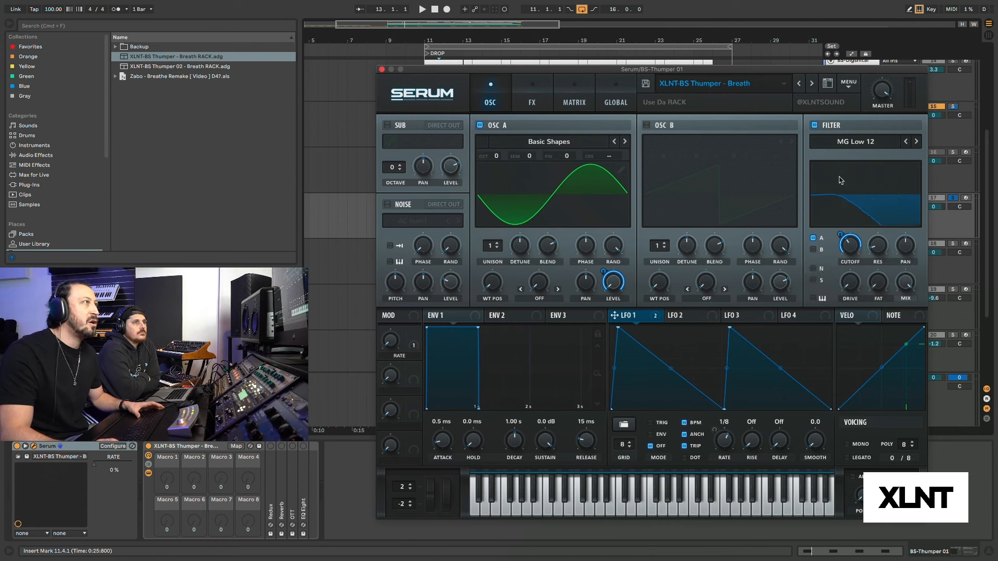
key("space")
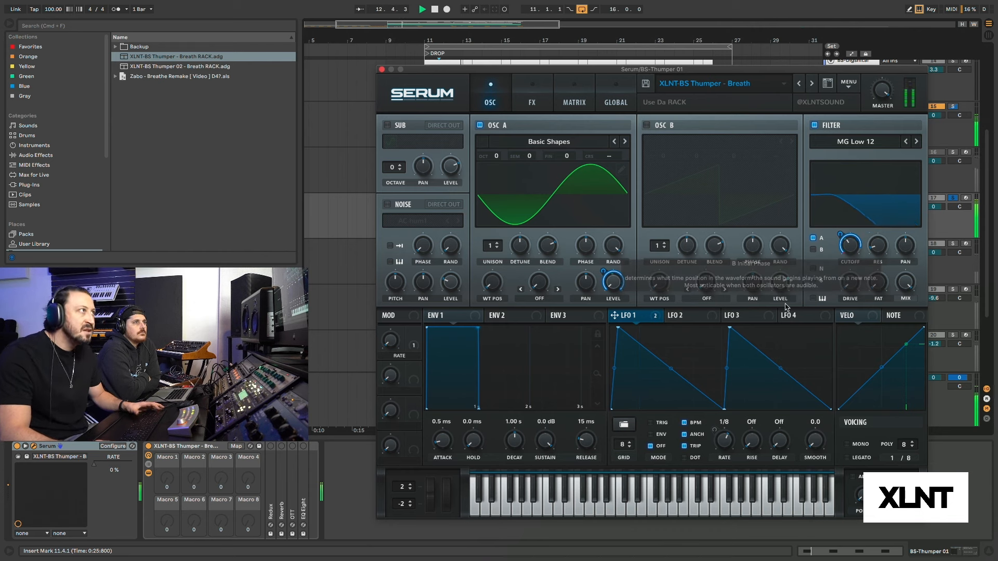
key("space")
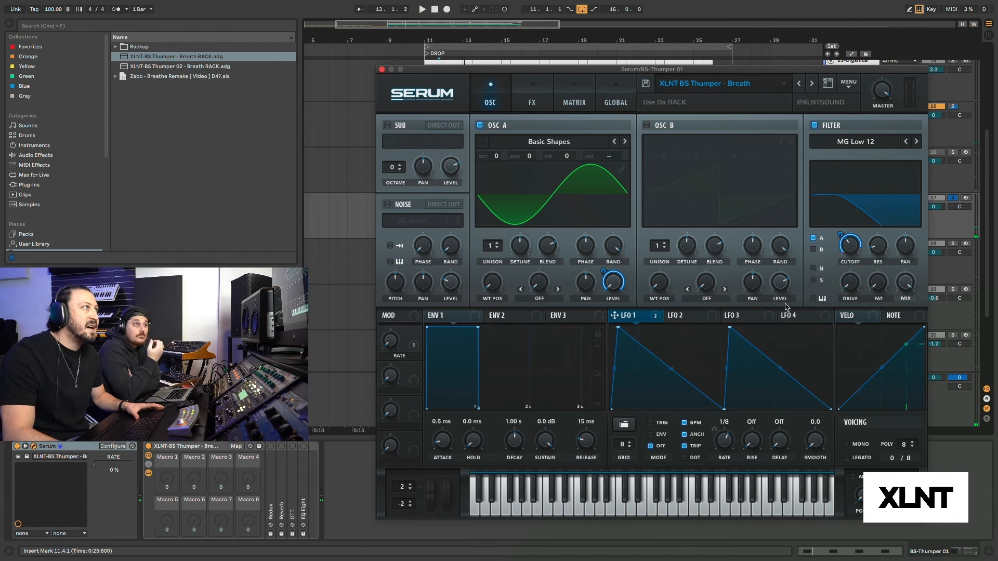
Enable the Tube distortion in Serum's effects and play the bass through it.
left_click(536, 107)
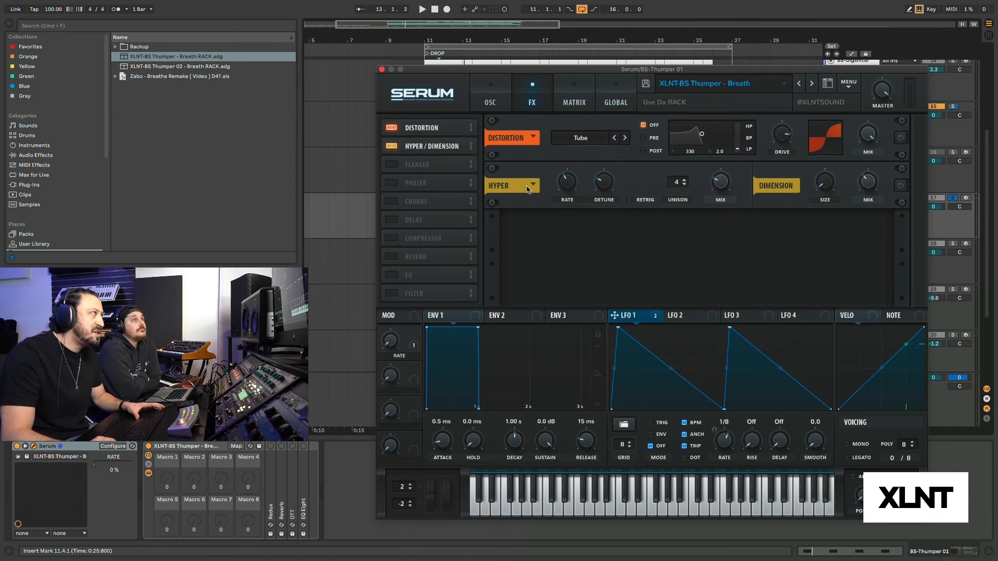
left_click(900, 137)
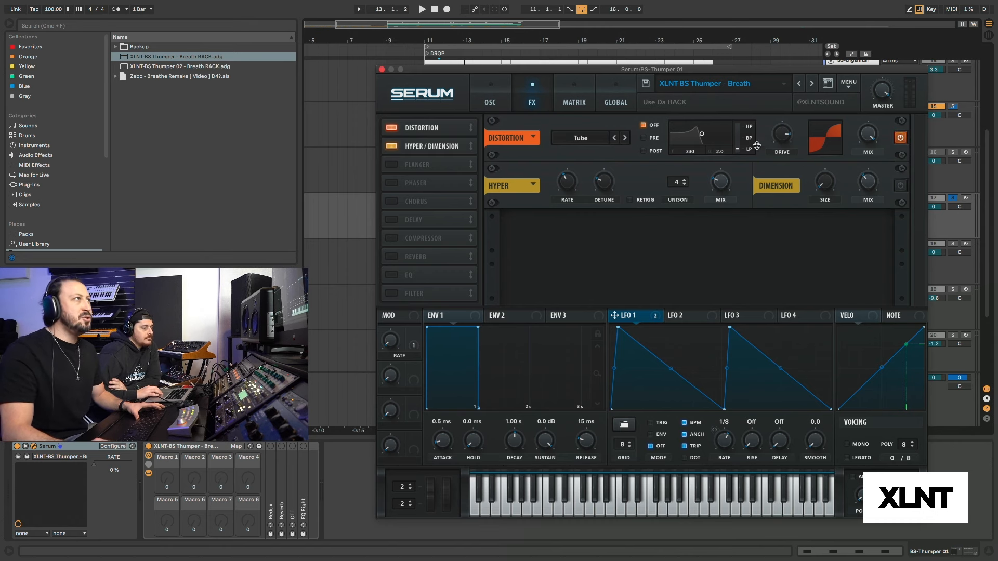
mouse_move(784, 134)
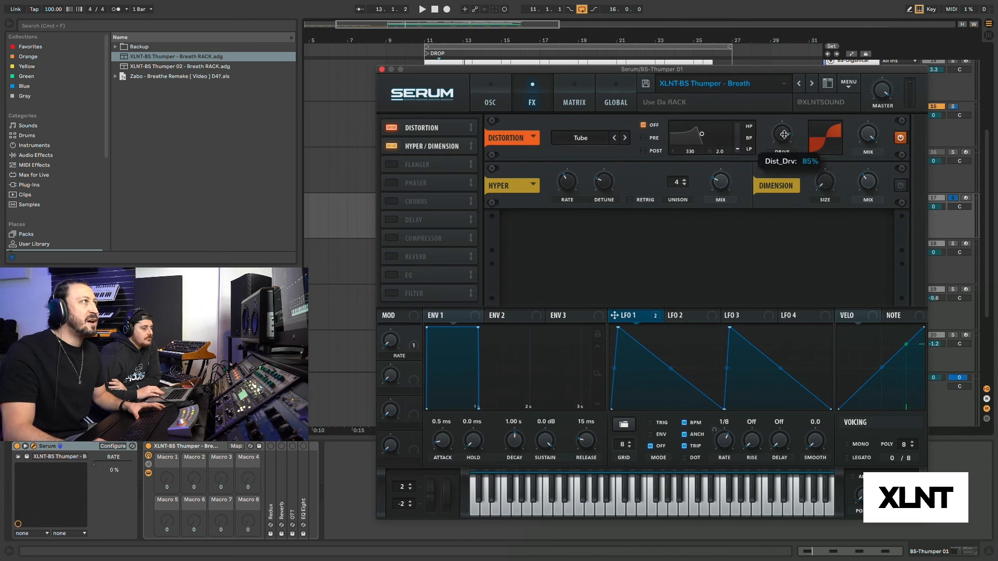
key("space")
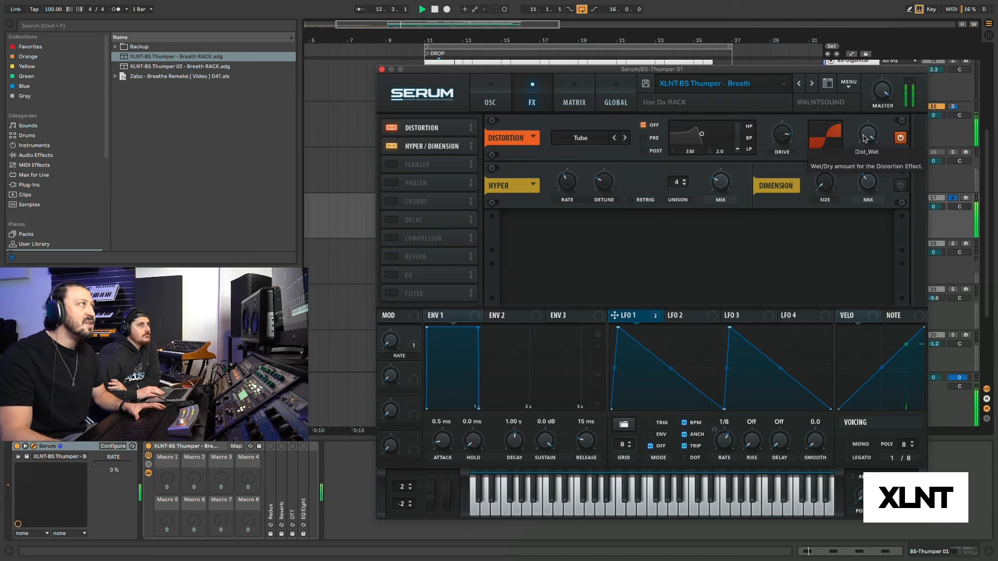
key("space")
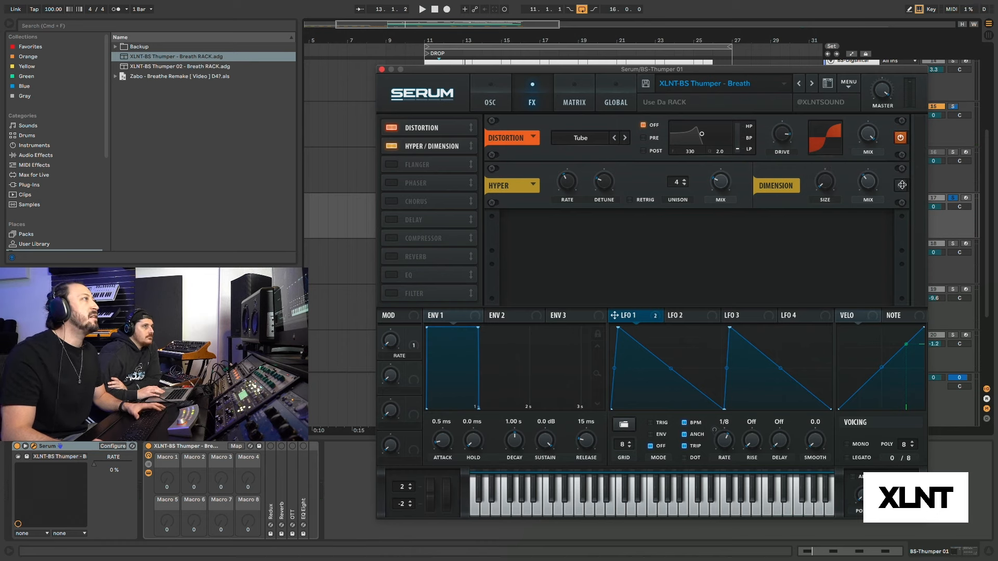
Enable the Hyper/Dimension effect and audition the bass with it.
key("space")
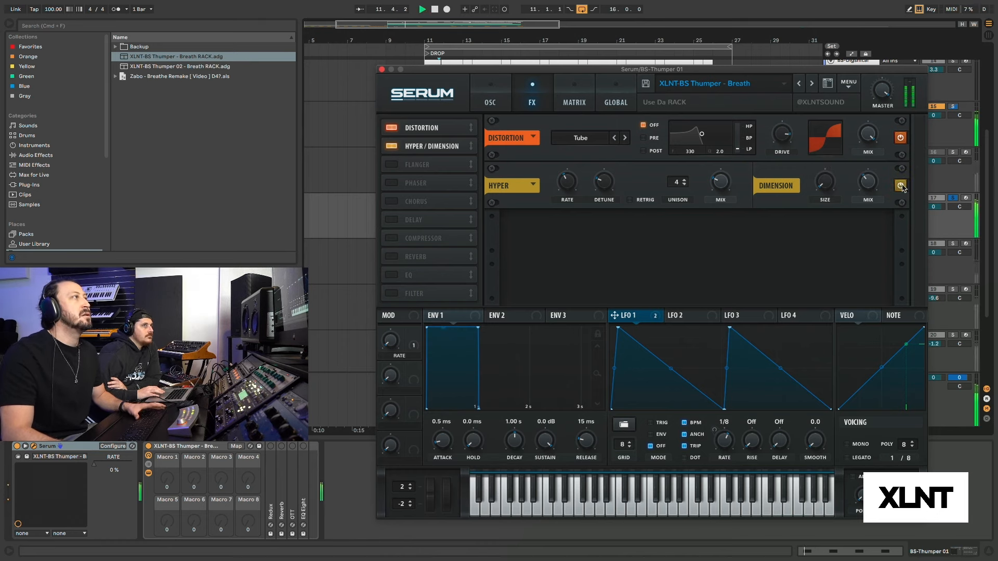
key("space")
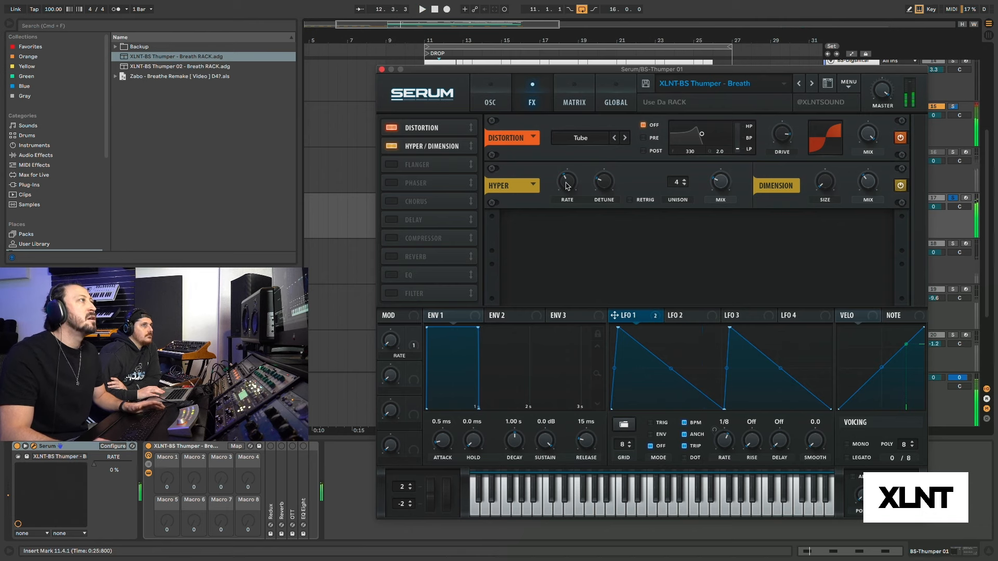
Review the Hyper and Dimension controls, audition the bass and close the Serum window.
mouse_move(605, 187)
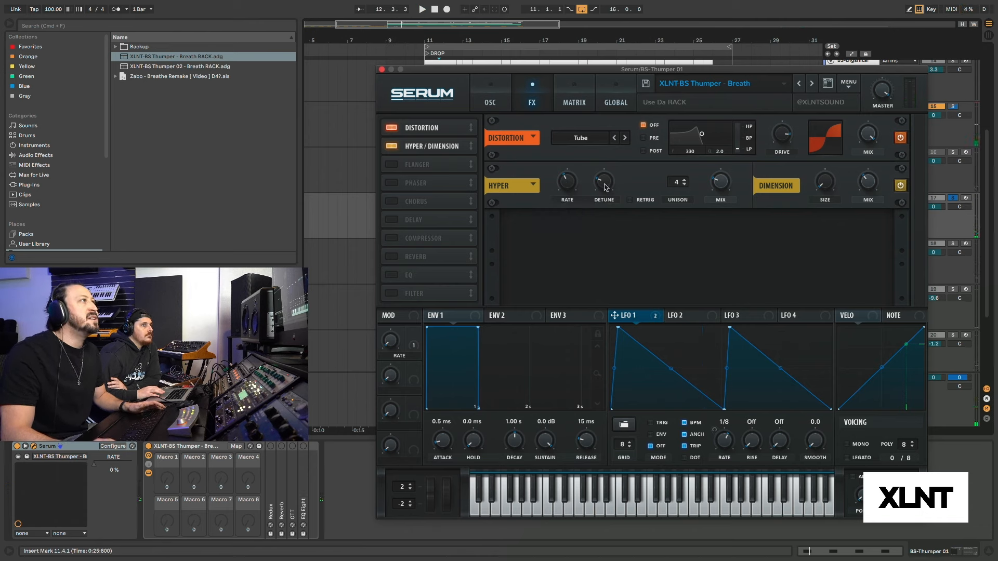
mouse_move(720, 185)
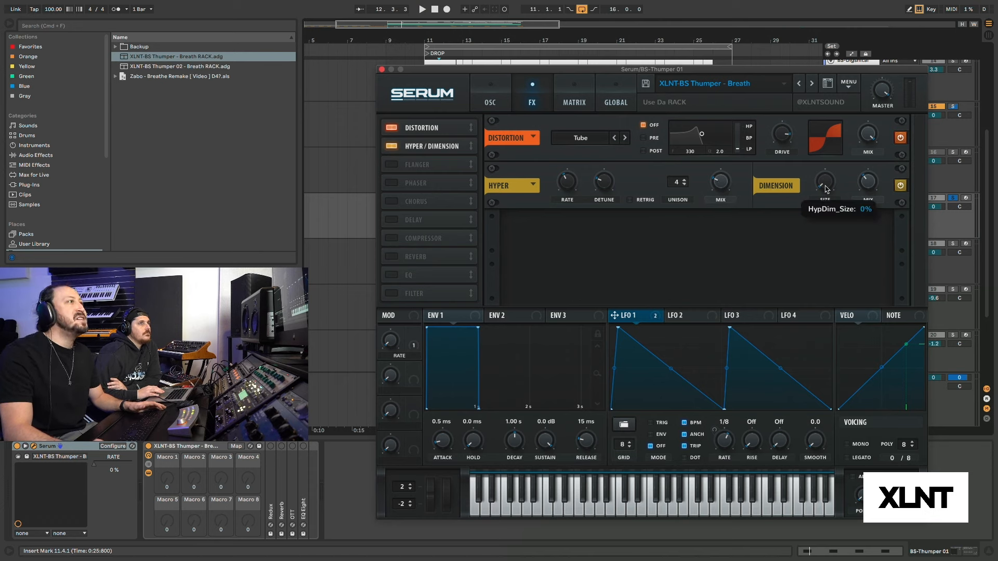
mouse_move(872, 188)
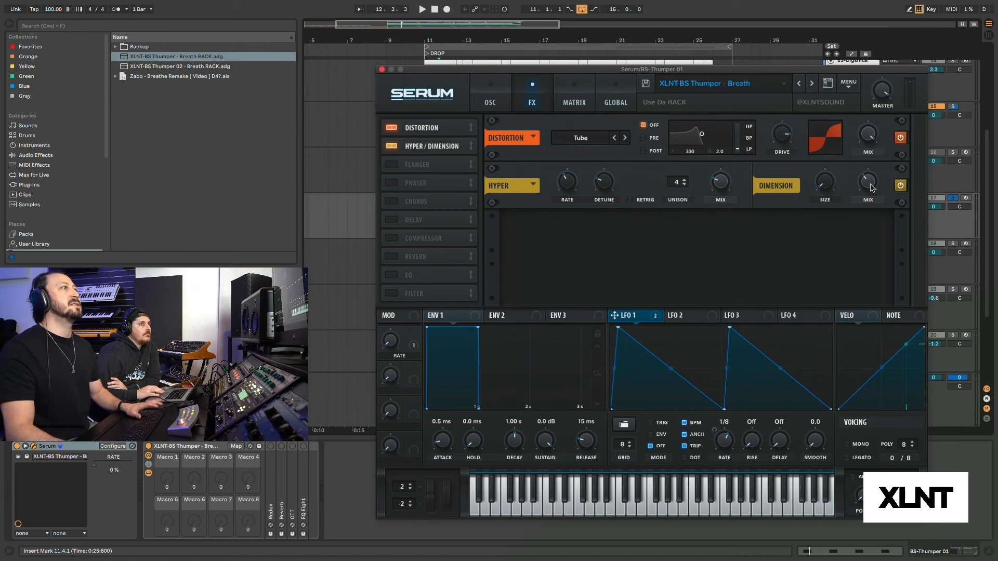
key("space")
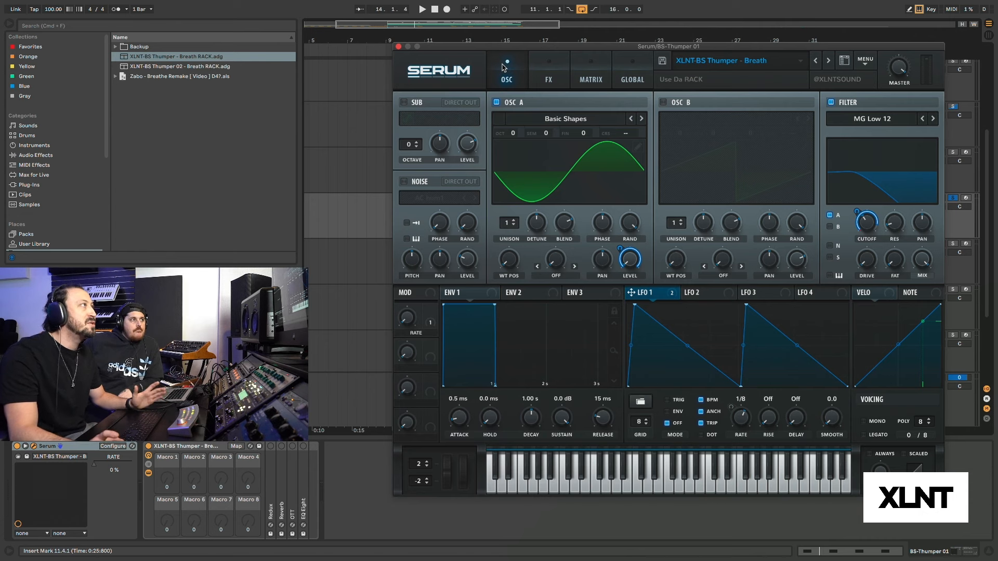
left_click_drag(395, 47, 404, 42)
left_click(407, 42)
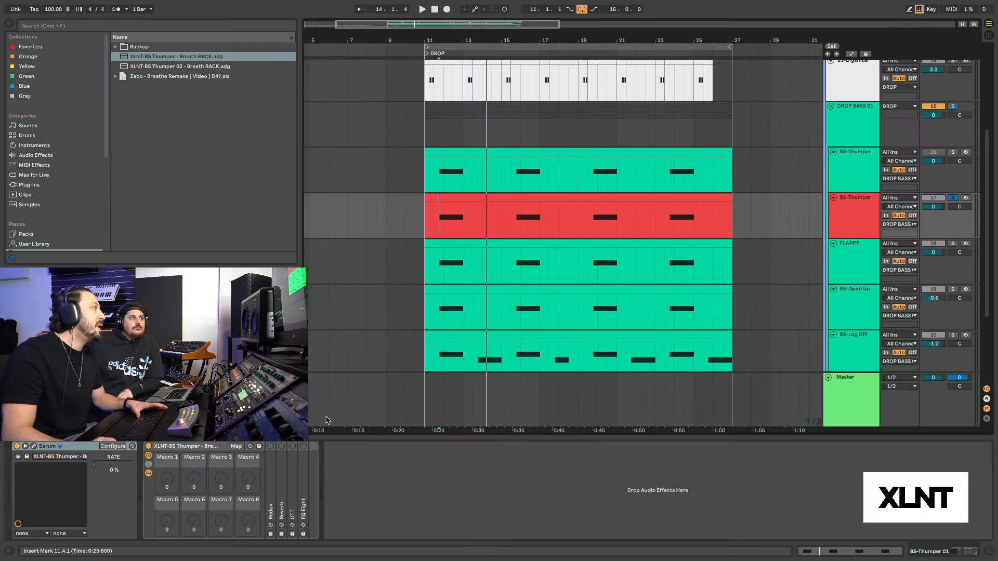
Unfold and enable Redux in the BS-Thumper rack, unfold the Reverb beside it and audition the bass.
double_click(271, 498)
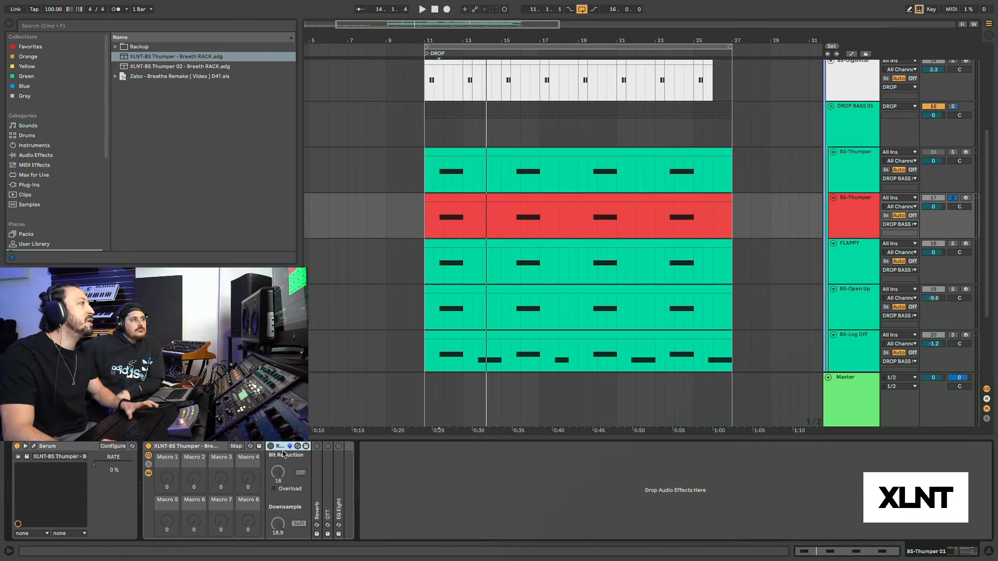
left_click(306, 523)
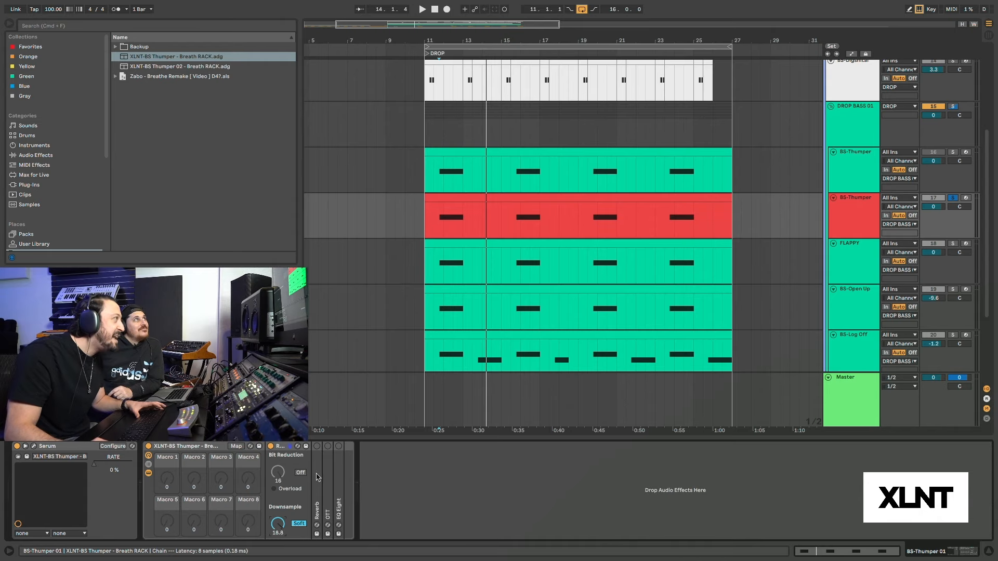
double_click(315, 450)
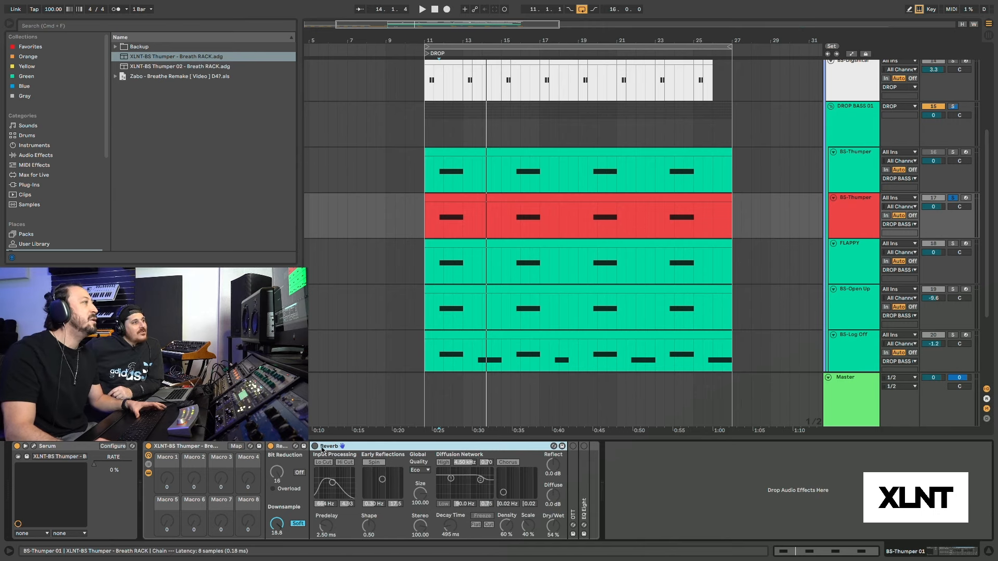
left_click(437, 224)
key("space")
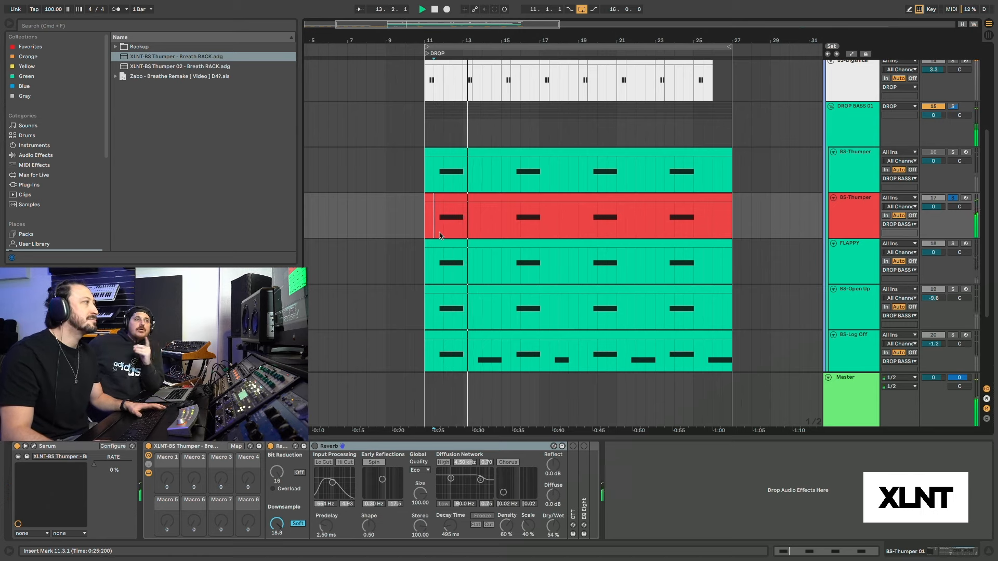
key("space")
key("space")
Try Redux downsampling at 15.0 and 50, including Hard mode, while playing the bass, and restore Soft at 18.9.
left_click_drag(277, 523, 276, 536)
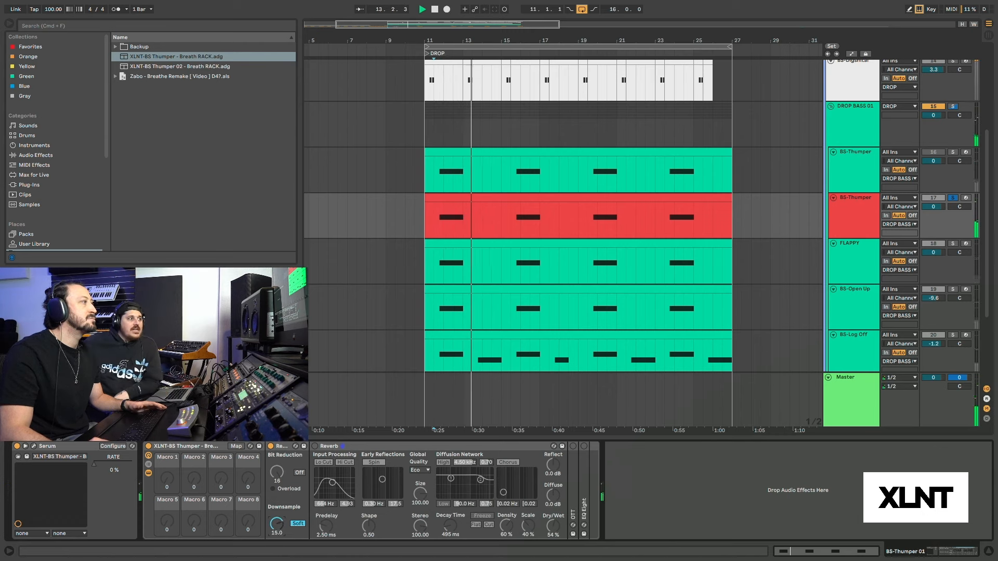
mouse_move(276, 524)
left_mouse_down()
mouse_move(277, 515)
mouse_move(276, 534)
mouse_move(285, 510)
left_mouse_up()
key("space")
key("space")
key("space")
left_click(295, 525)
key("space")
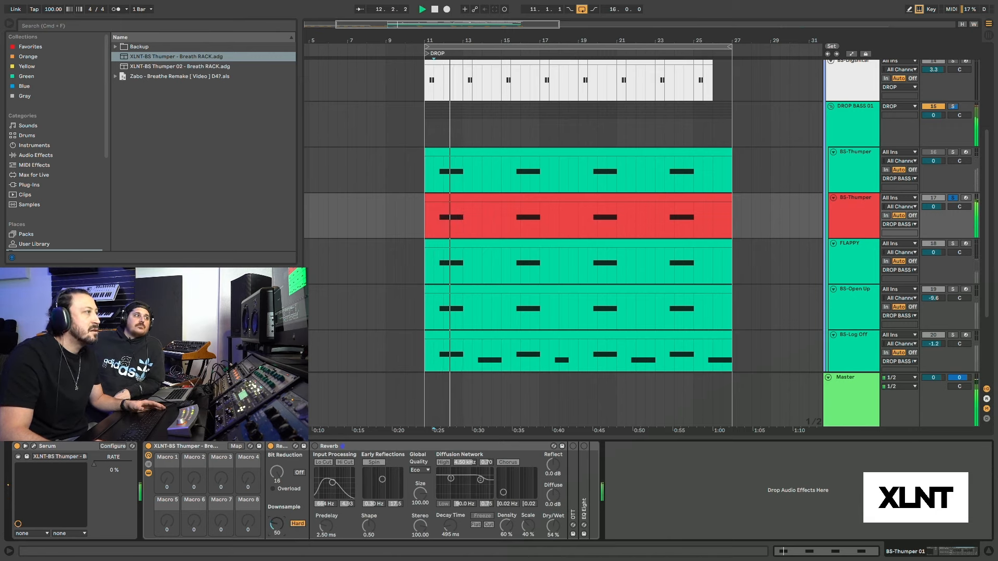
left_click(299, 525)
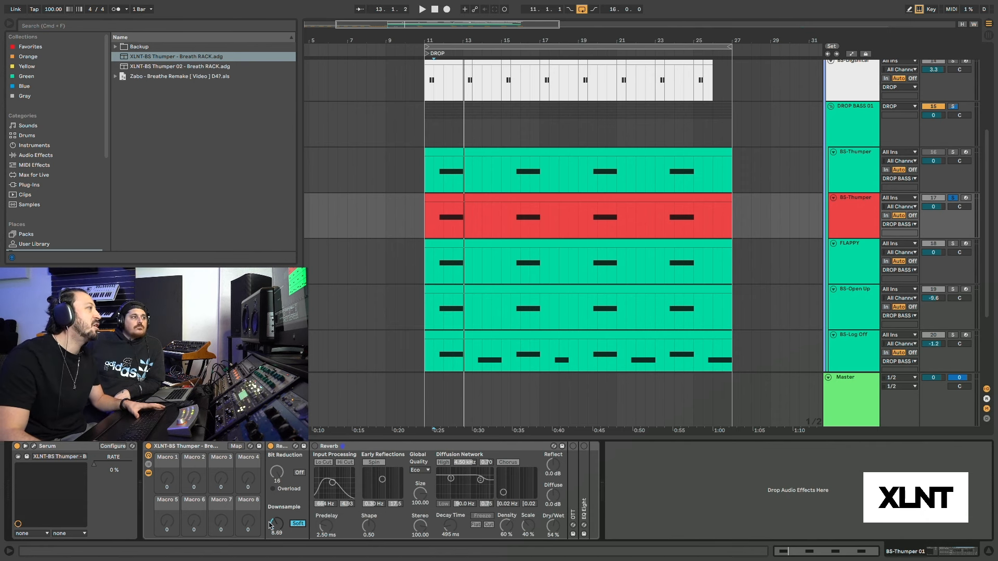
left_click_drag(270, 525, 291, 446)
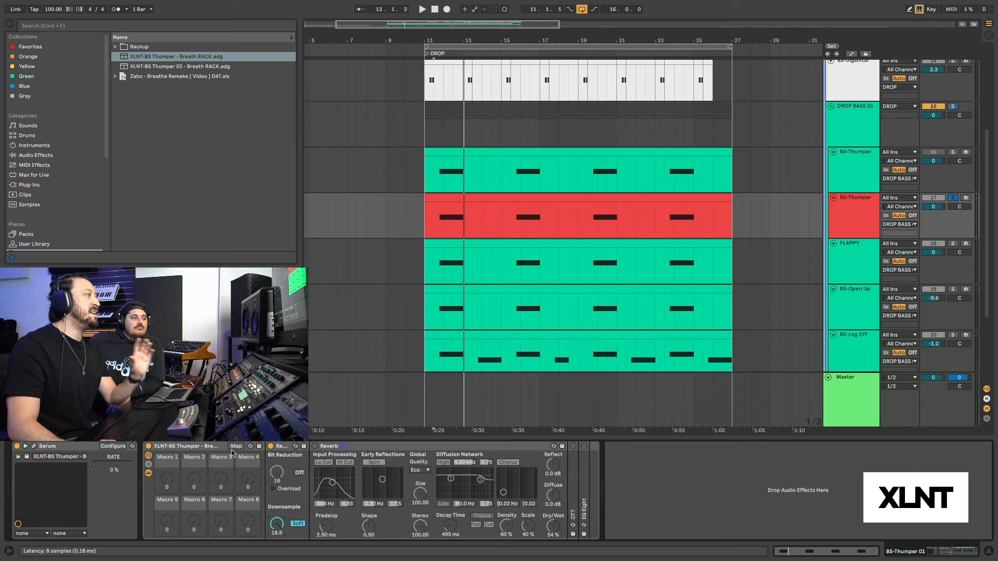
Enable the Reverb in the BS-Thumper rack and audition the bass with it.
left_click(315, 447)
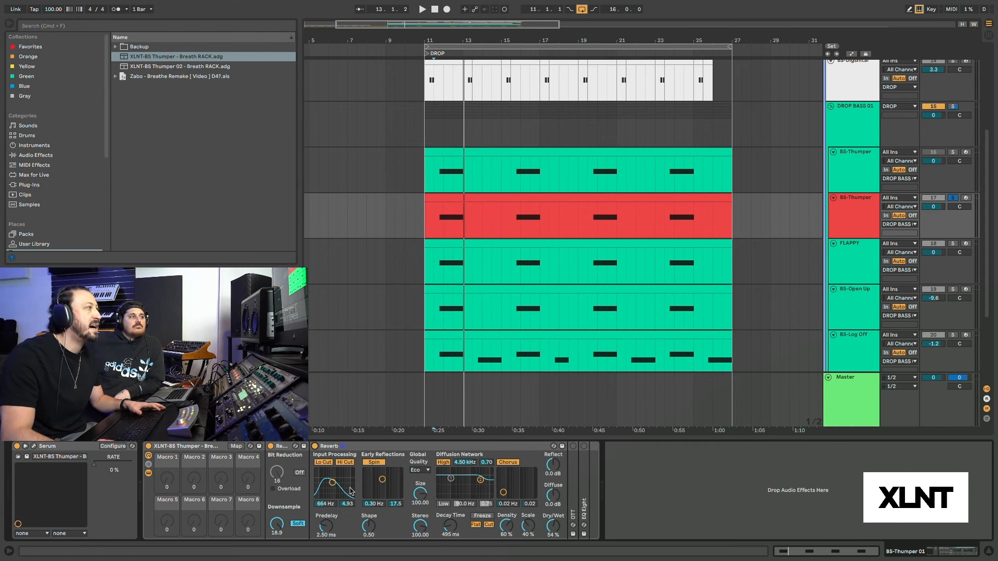
key("space")
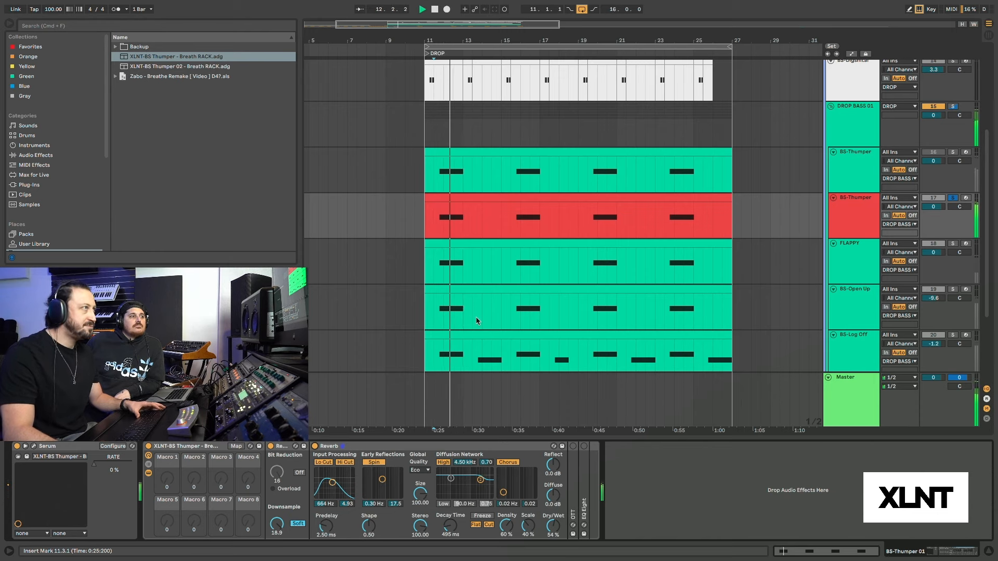
key("space")
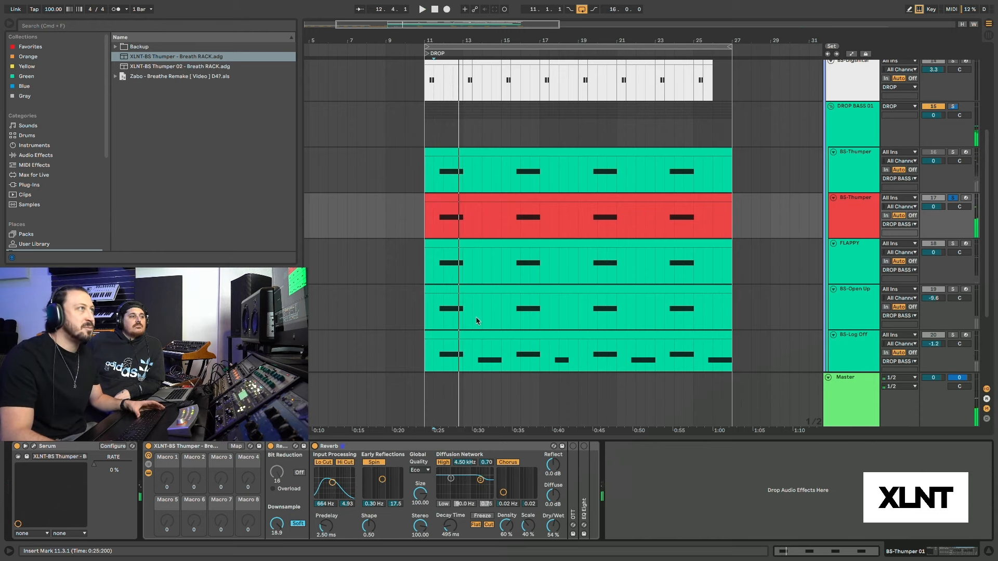
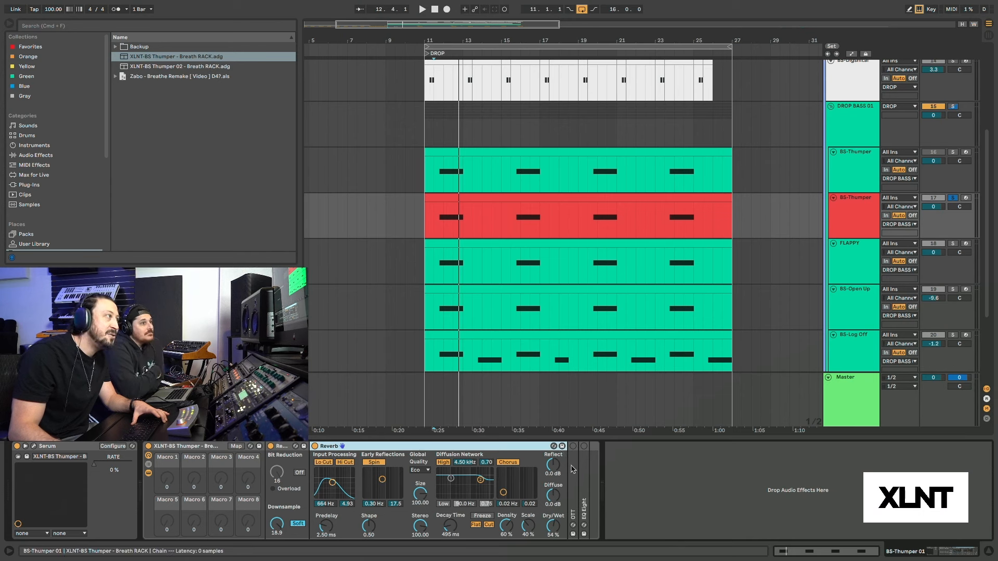
Unfold and enable OTT after the Reverb and audition the bass from just before its first note.
double_click(572, 469)
key("space")
left_click(573, 446)
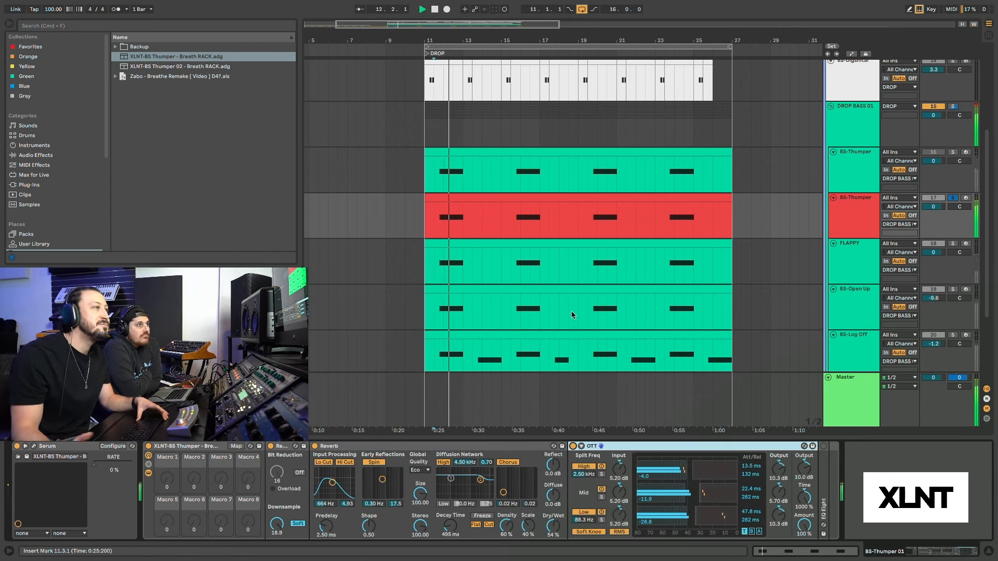
left_click_drag(454, 40, 448, 106)
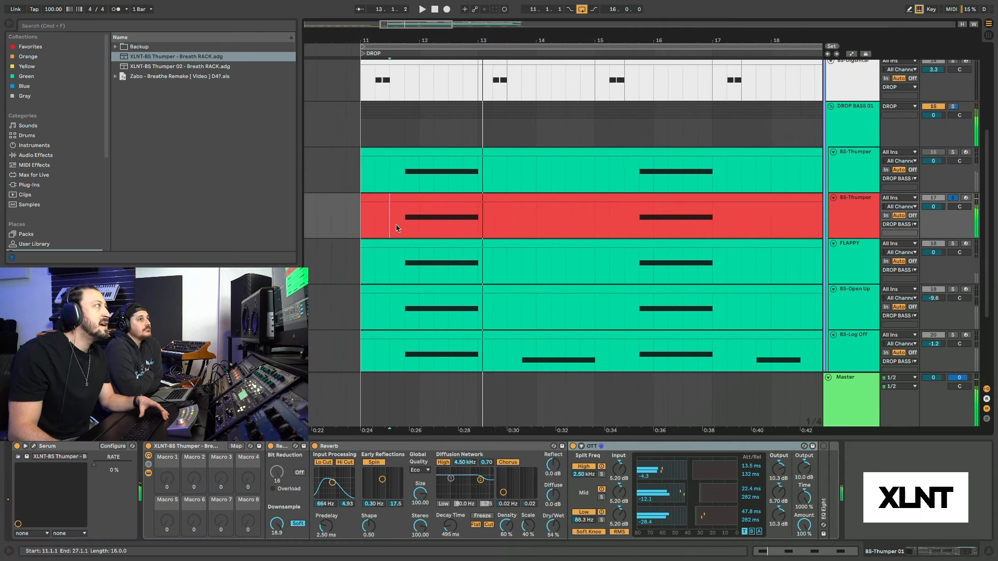
left_click(402, 226)
key("space")
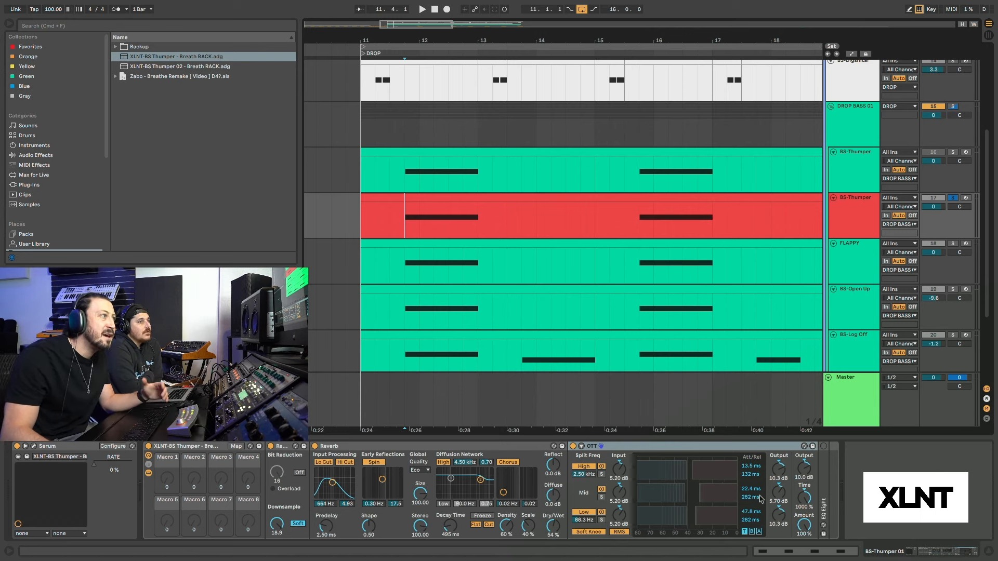
Unsolo the red BS-Thumper track, mute BS-Open Up and BS-Log Off, and play the drop from bar 11.
left_click(953, 198)
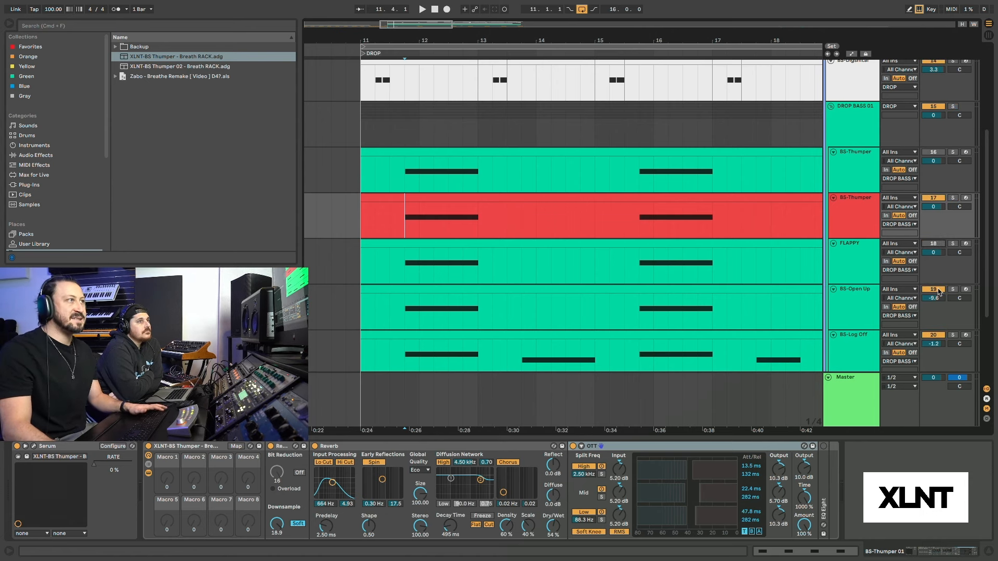
scroll(473, 275, "down", 2)
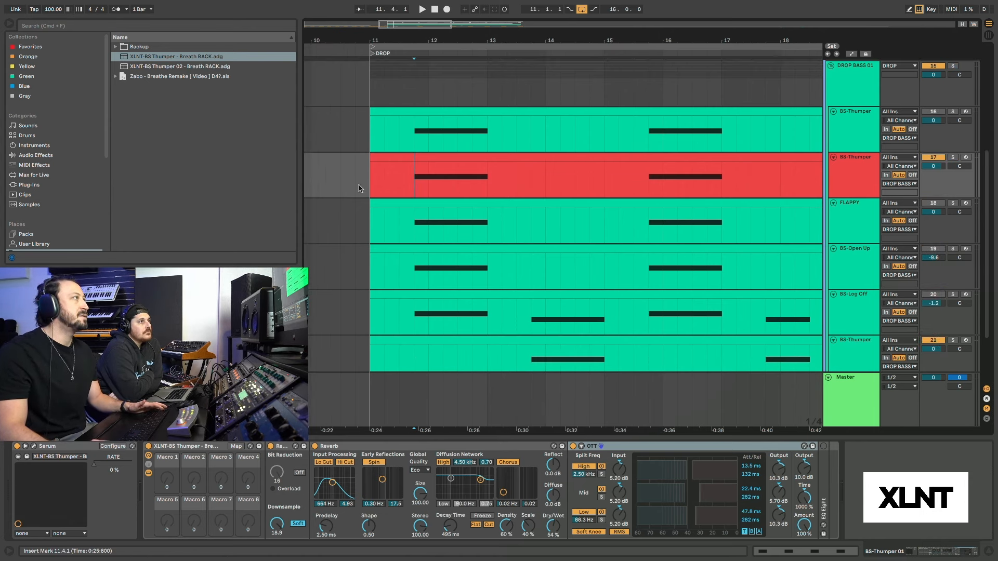
key("space")
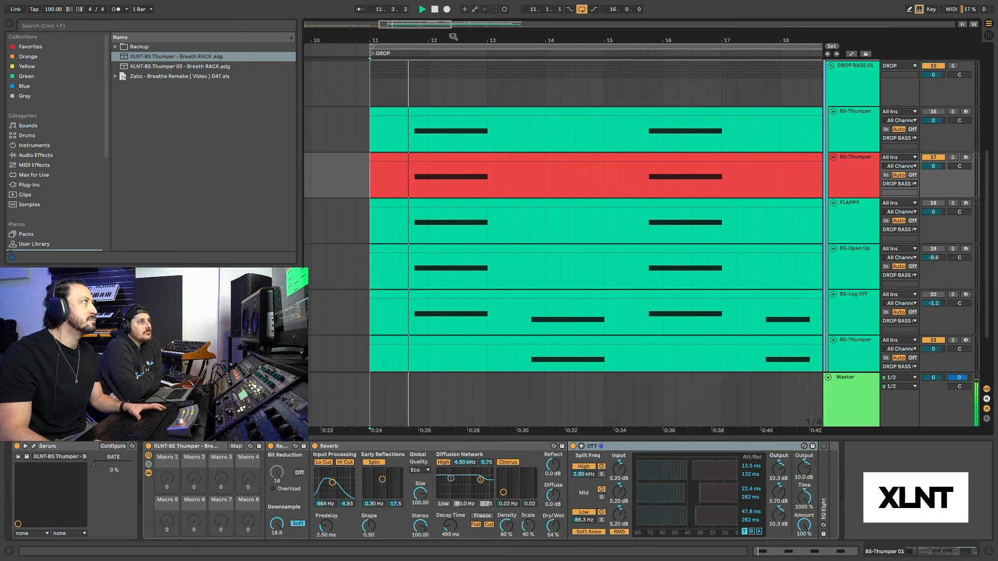
key("plus")
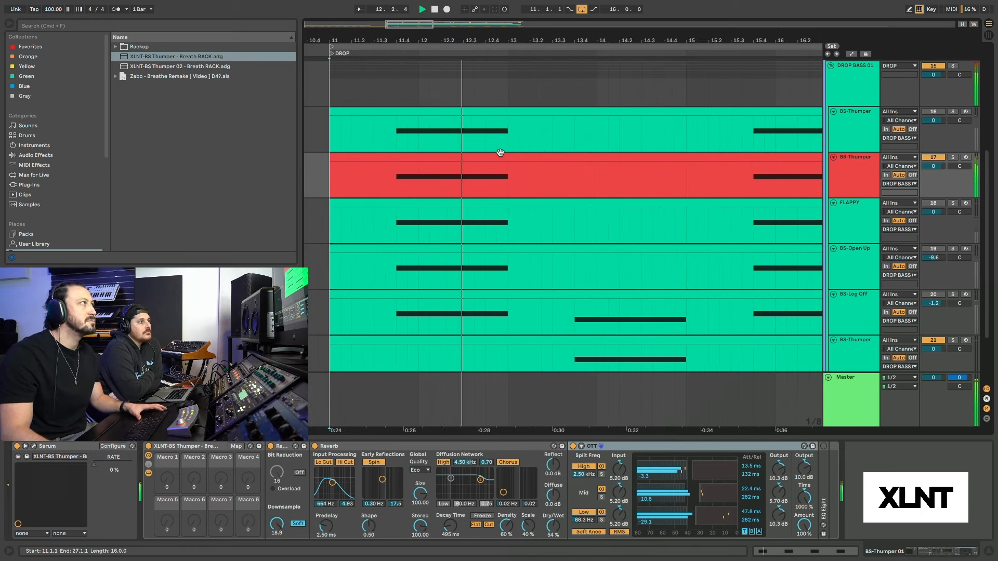
key("space")
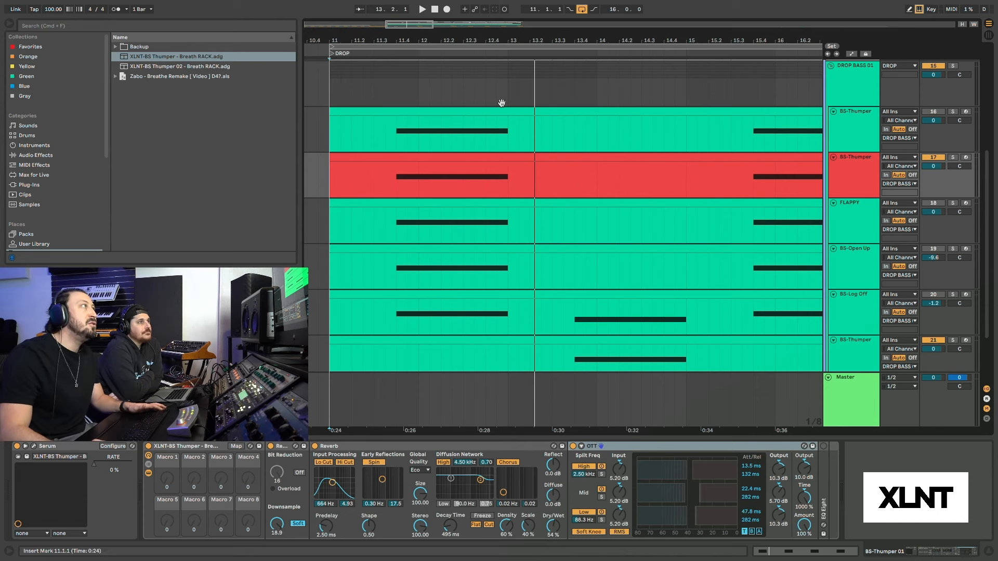
Unfold the EQ Eight at the end of the BS-Thumper rack and play the drop with it bypassed.
left_click_drag(461, 43, 461, 55)
scroll(545, 136, "left", 2)
scroll(545, 139, "left", 3)
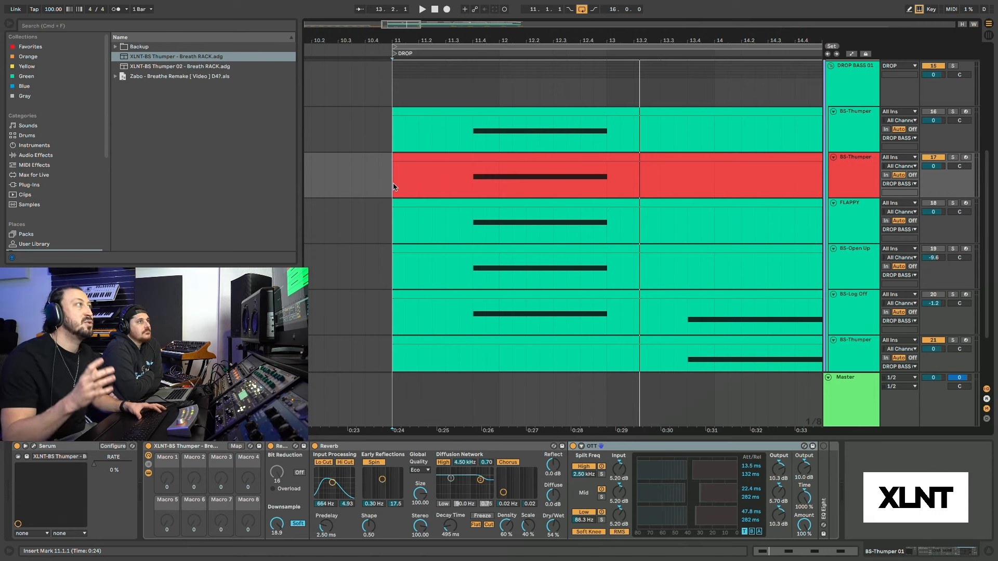
double_click(824, 507)
key("space")
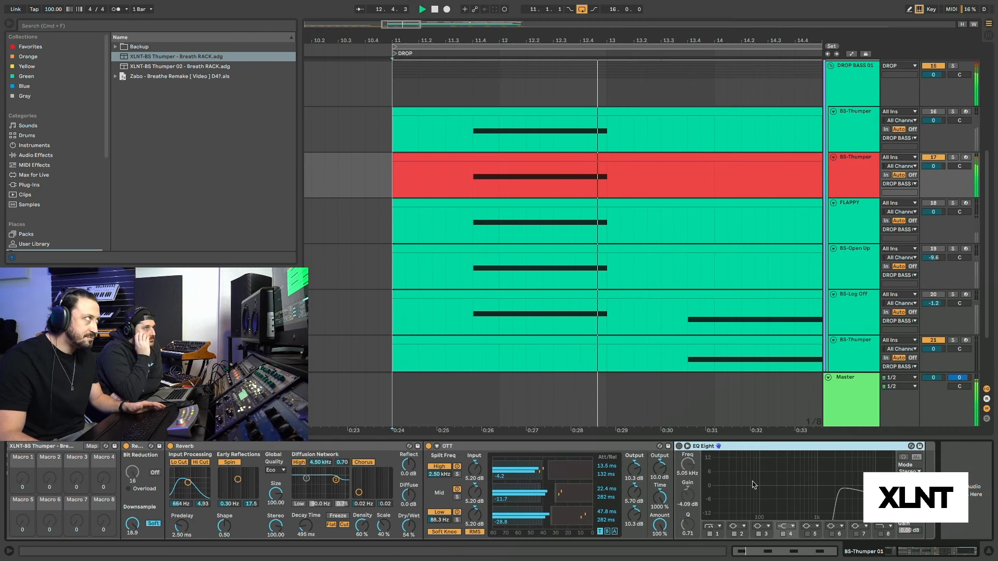
key("space")
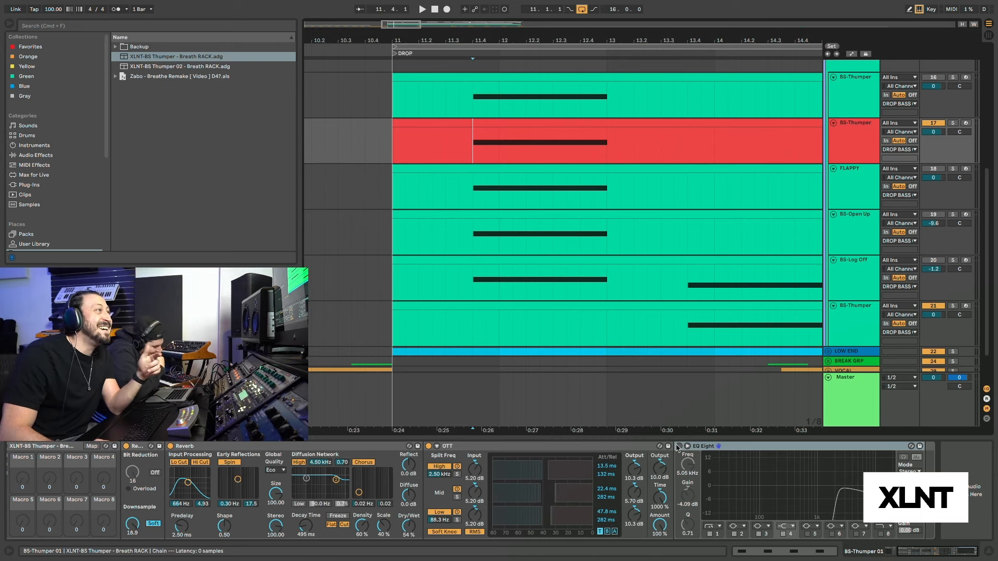
Enable the EQ Eight, select its low-cut band and play the drop from 11.4.1.
left_click(678, 447)
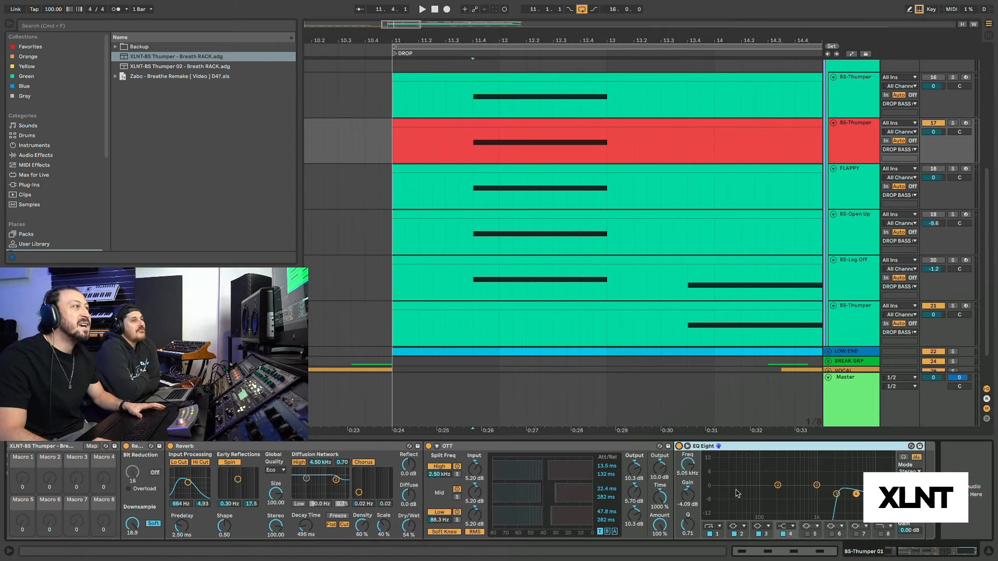
left_click(837, 494)
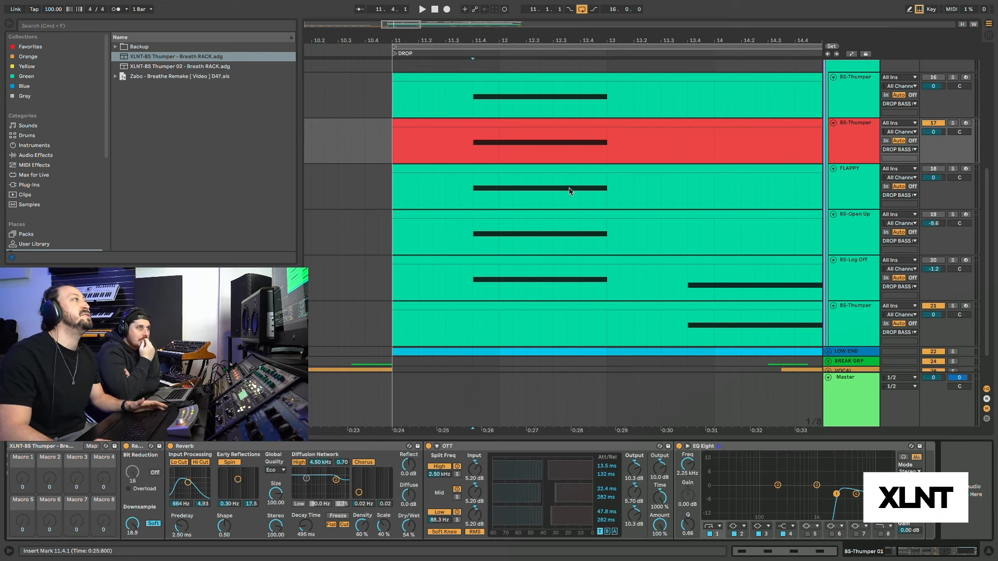
left_click(473, 145)
key("space")
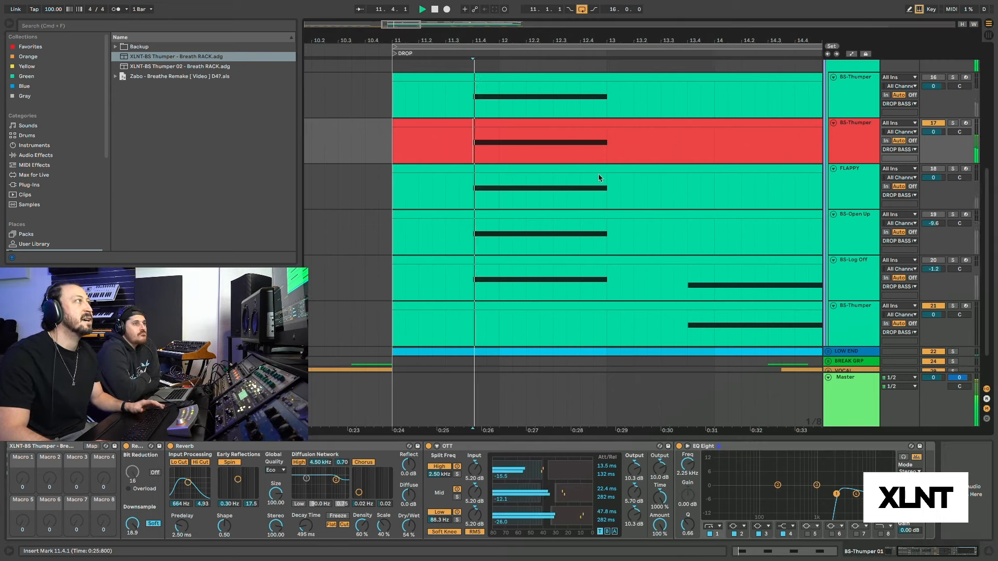
Solo the red BS-Thumper track and audition its first note with the EQ Eight active.
left_click(952, 123)
key("space")
key("space")
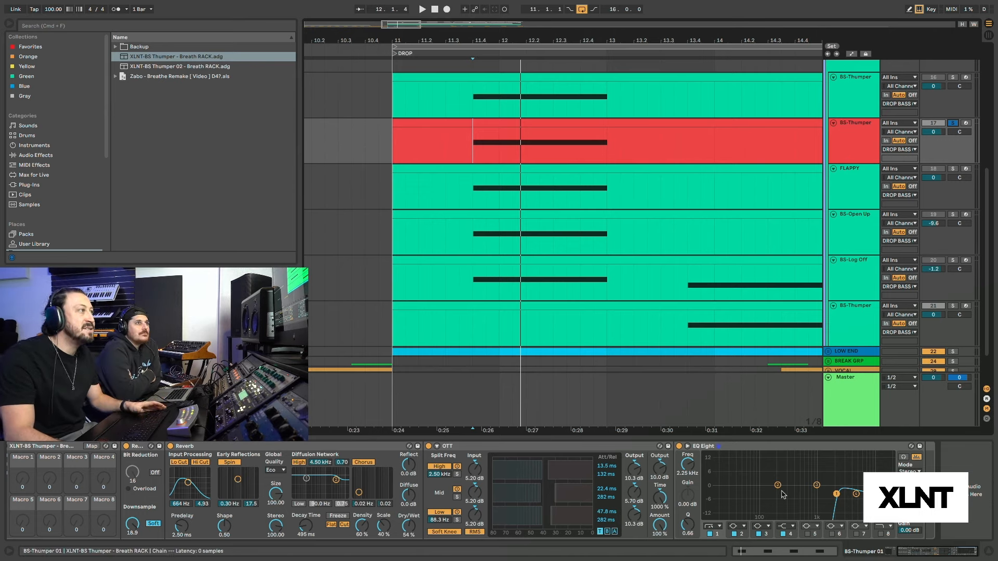
mouse_move(473, 92)
left_mouse_down()
mouse_move(553, 101)
mouse_move(615, 229)
left_mouse_up()
left_click(610, 254)
Set the playback start to 11.4.1, and select and solo the FLAPPY track.
left_click(472, 149)
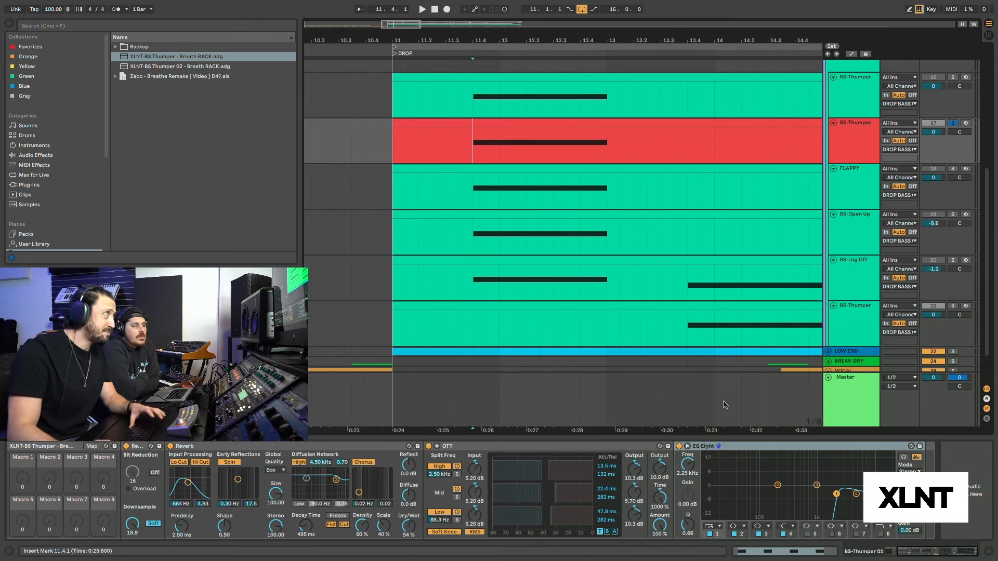
left_click(860, 200)
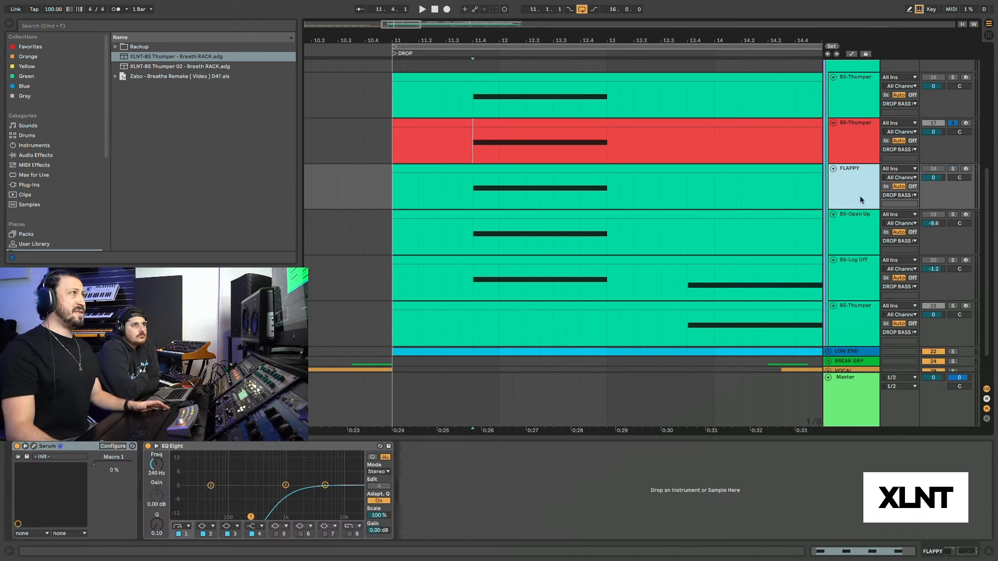
left_click(952, 169)
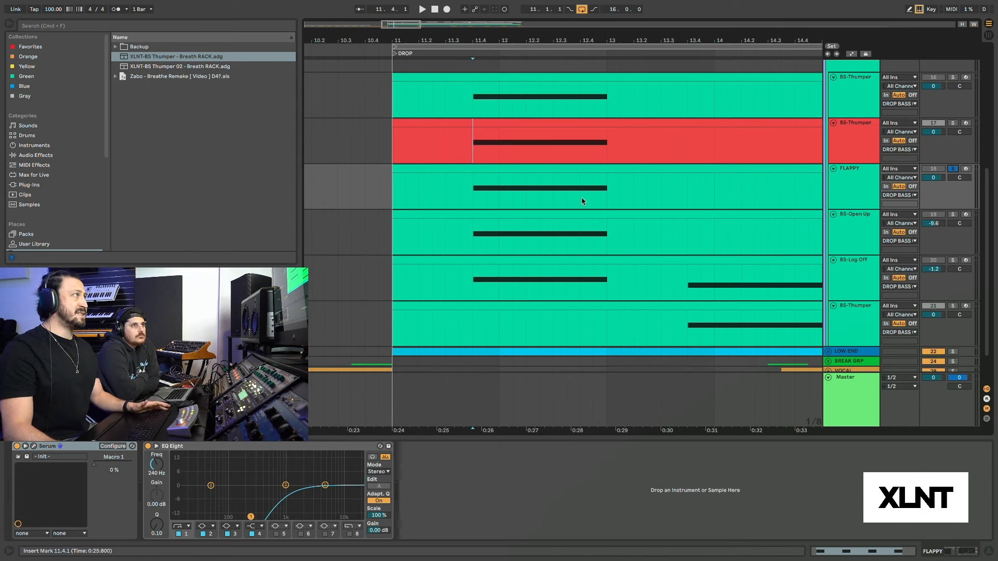
Audition the soloed FLAPPY layer from 11.4.1, first alone and again with the red BS-Thumper track soloed alongside it.
left_click(472, 198)
key("space")
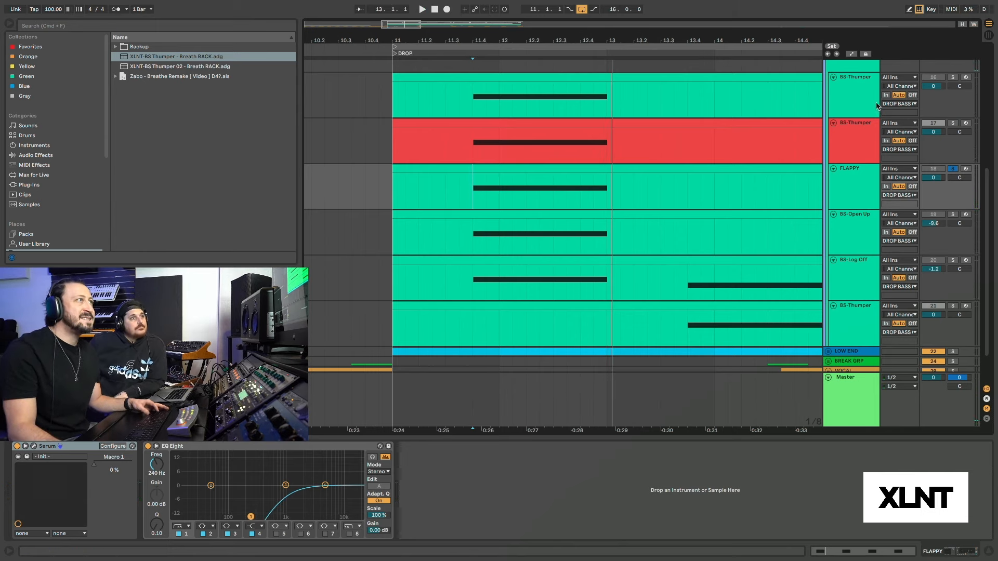
left_click(955, 123)
key("space")
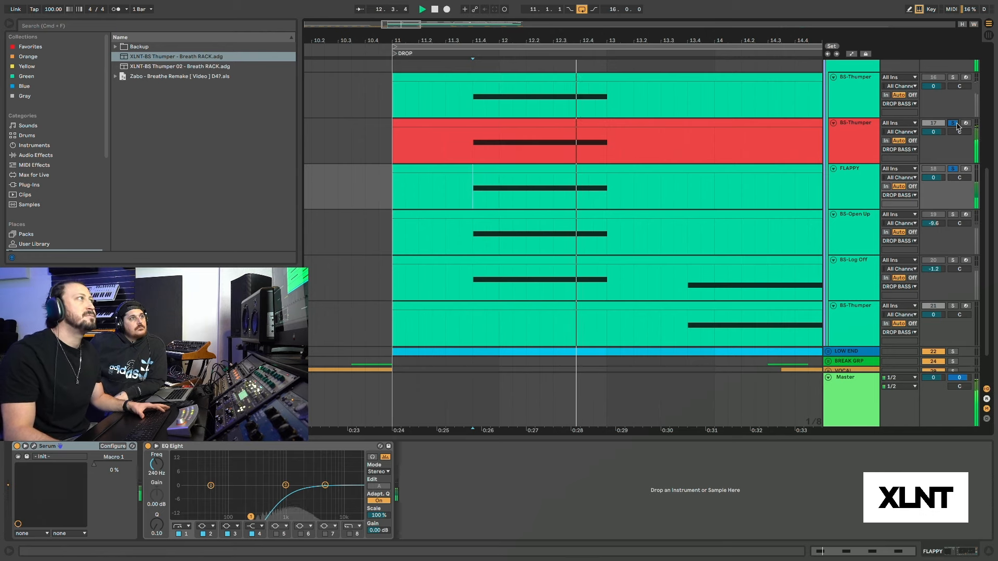
key("space")
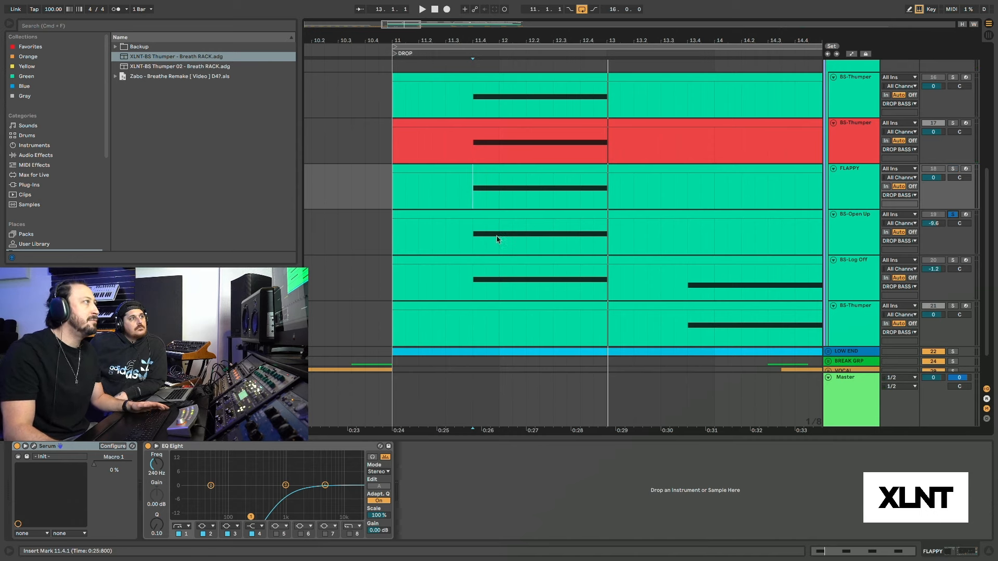
Audition BS-Open Up from 11.4.1 by itself, and again with FLAPPY and the red BS-Thumper track added to the solo.
left_click(478, 239)
key("space")
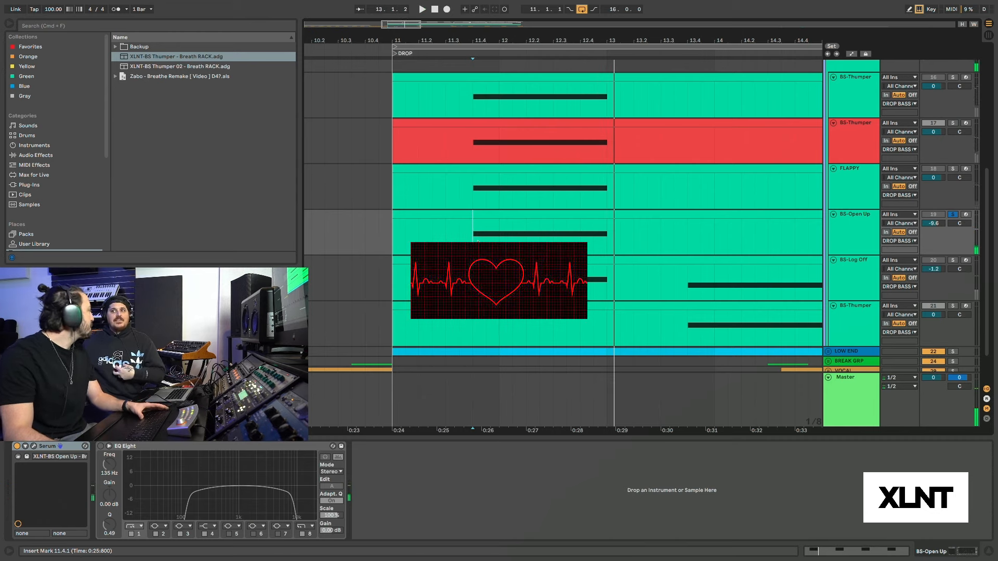
left_click(951, 168, "super")
left_click(952, 124, "super")
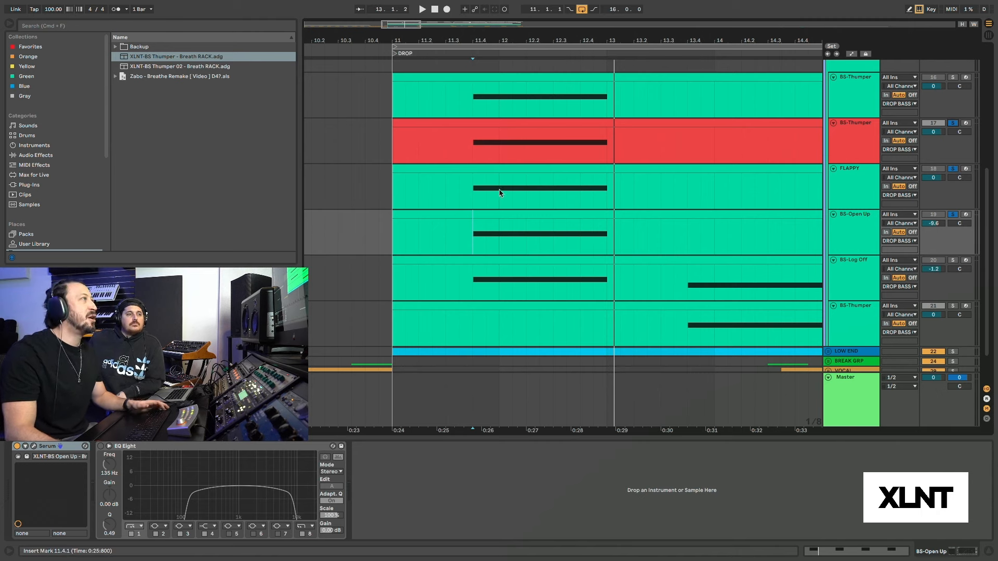
left_click(474, 188)
key("space")
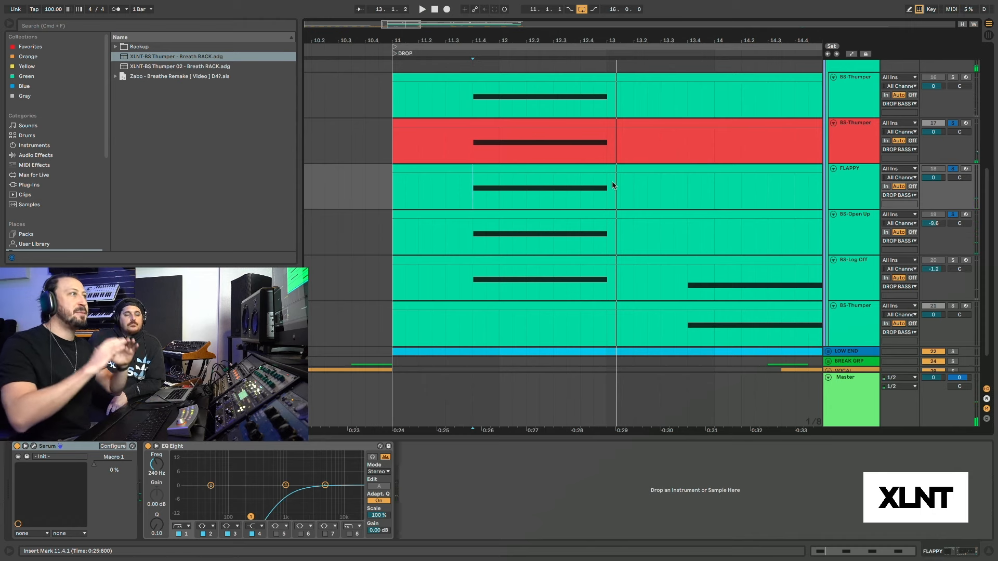
Solo the BS-Log Off track and audition its first note from 11.4.1.
left_click(863, 279)
left_click(952, 260)
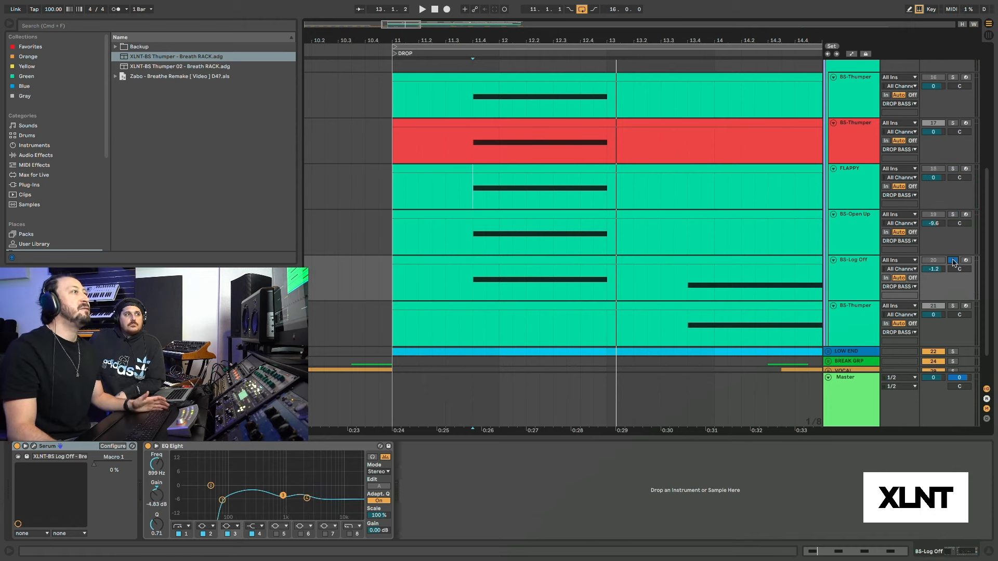
left_click(476, 280)
key("space")
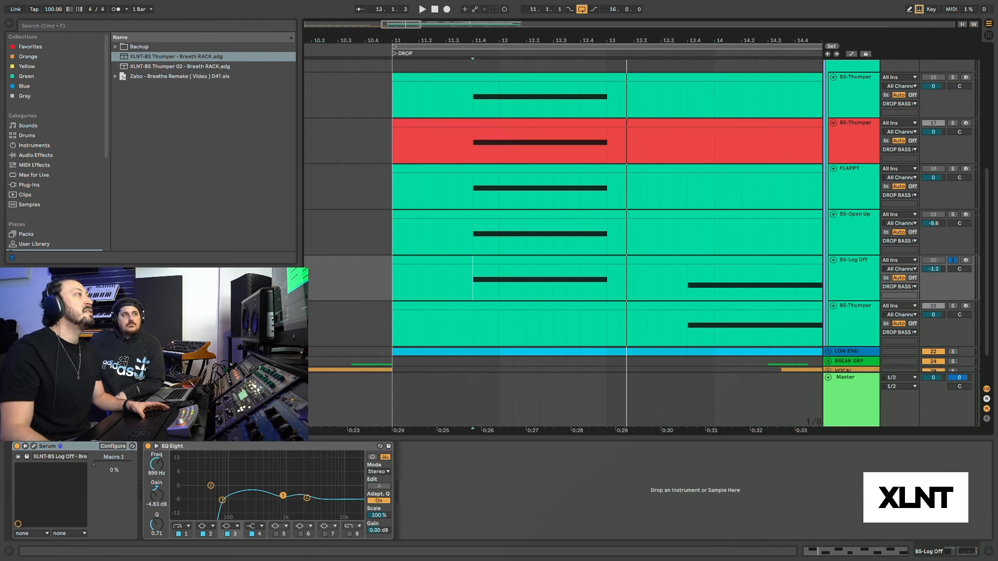
Add BS-Open Up, FLAPPY and the red BS-Thumper track to the solo and play the four bass layers together.
left_click(956, 215, "super")
left_click(953, 169, "super")
left_click(953, 125, "super")
key("space")
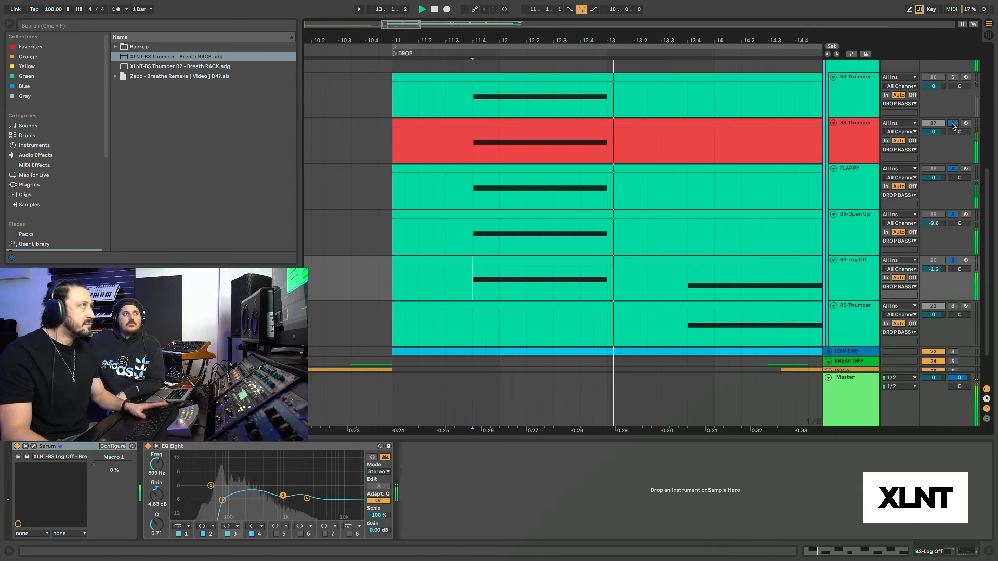
Clear the solos on the bass layers and play the drop from 11.1.1 with the full mix.
left_click(953, 125)
key("space")
left_click(393, 151)
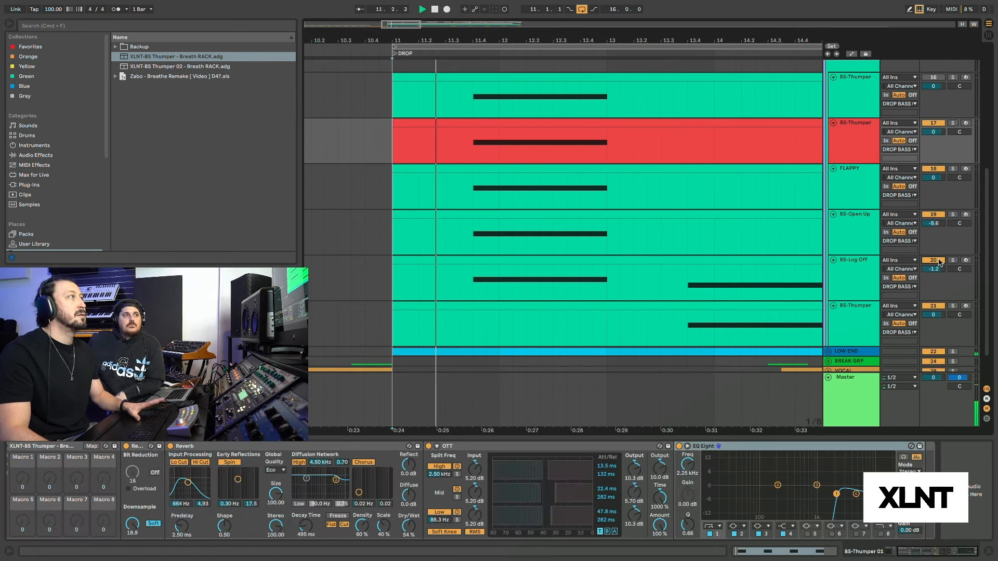
key("space")
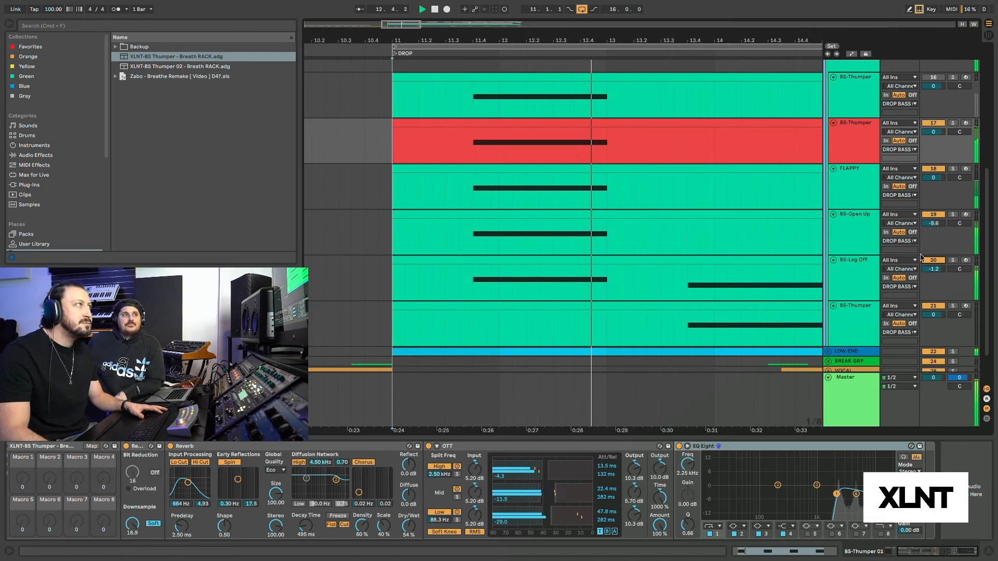
key("space")
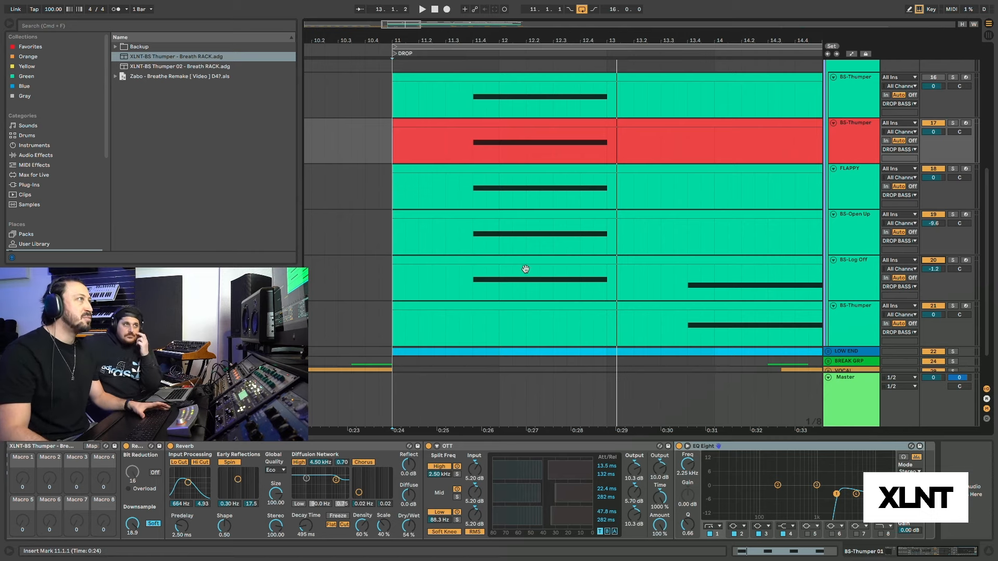
Mute FLAPPY, BS-Open Up and BS-Log Off, bypass the EQ Eight on the red BS-Thumper track, and play from 11.2.1.
left_click(856, 273)
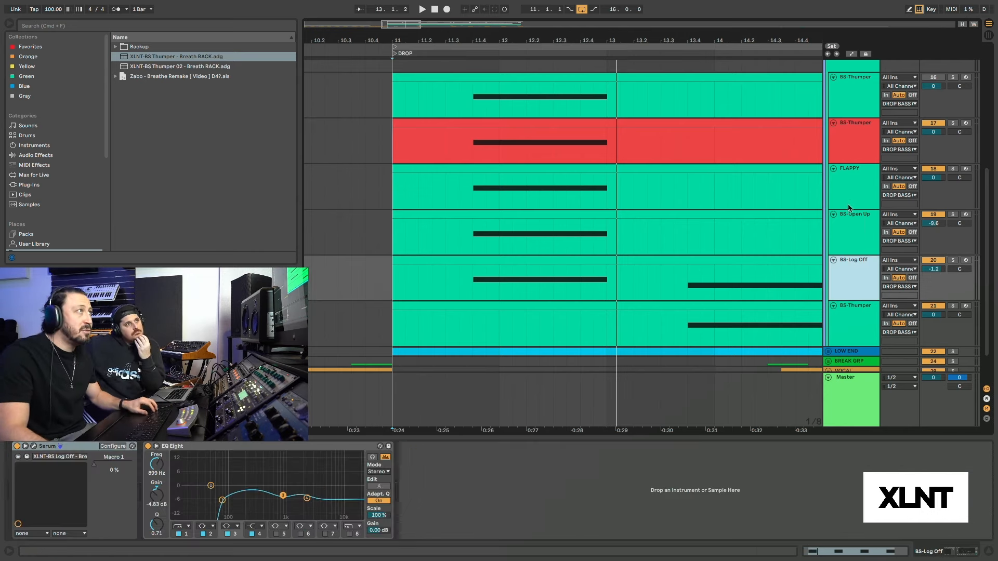
left_click(851, 206)
left_click(420, 156)
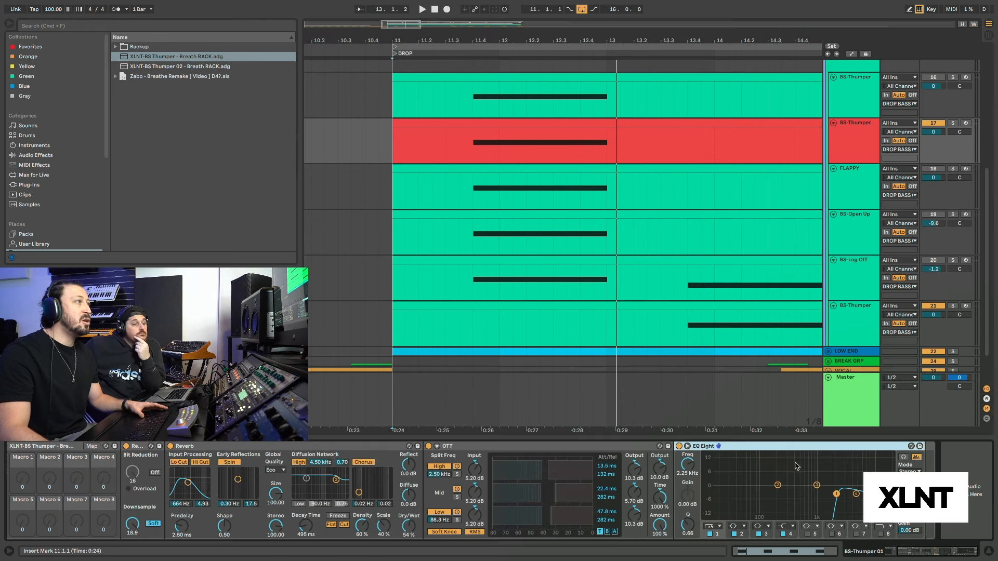
key("space")
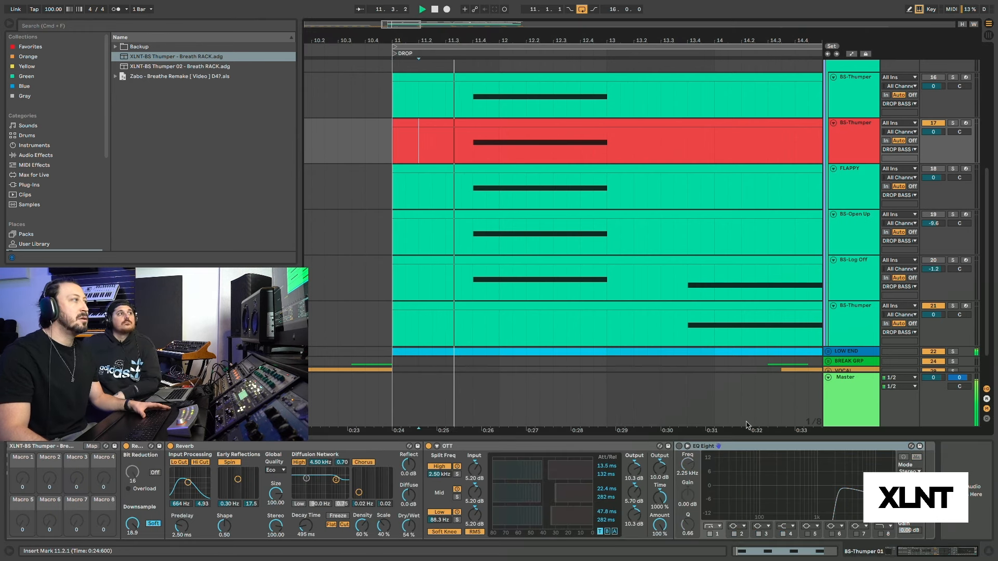